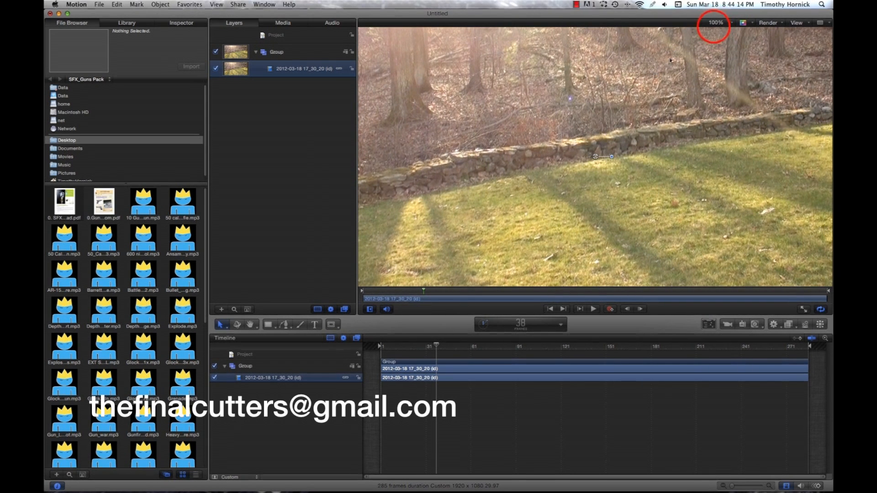
Step: Fit the whole frame in the canvas and scrub the clip to frame 85, where the boy starts running
left_click(716, 23)
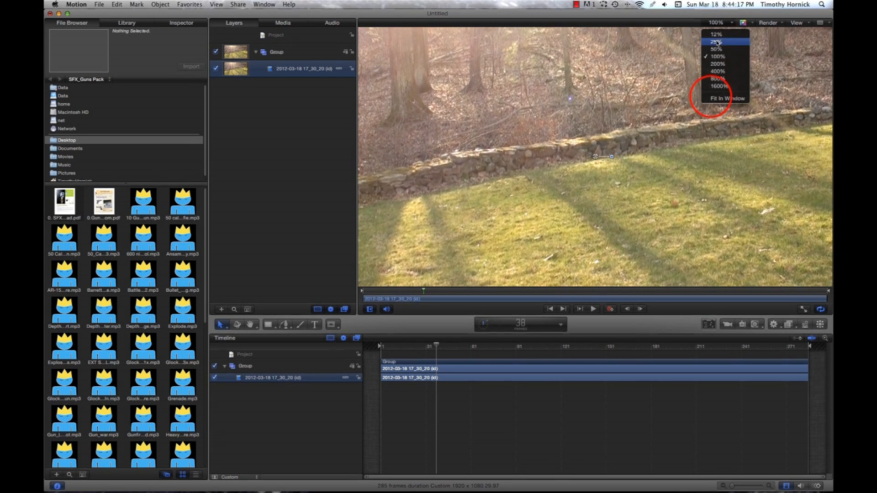
left_click(712, 99)
left_click_drag(431, 343, 695, 372)
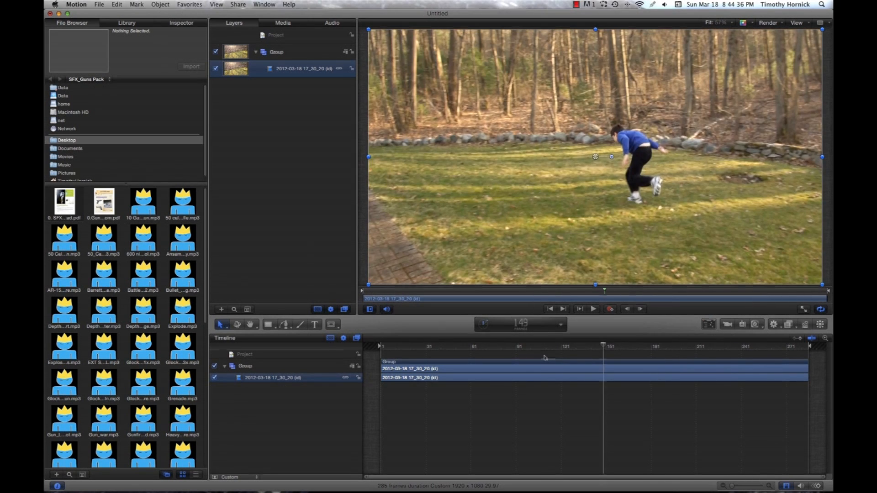
left_click_drag(485, 350, 455, 352)
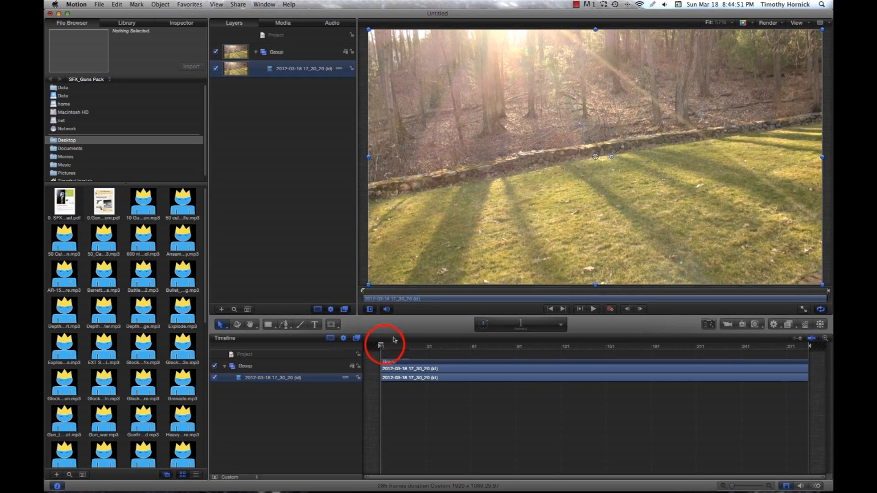
left_click_drag(382, 347, 508, 349)
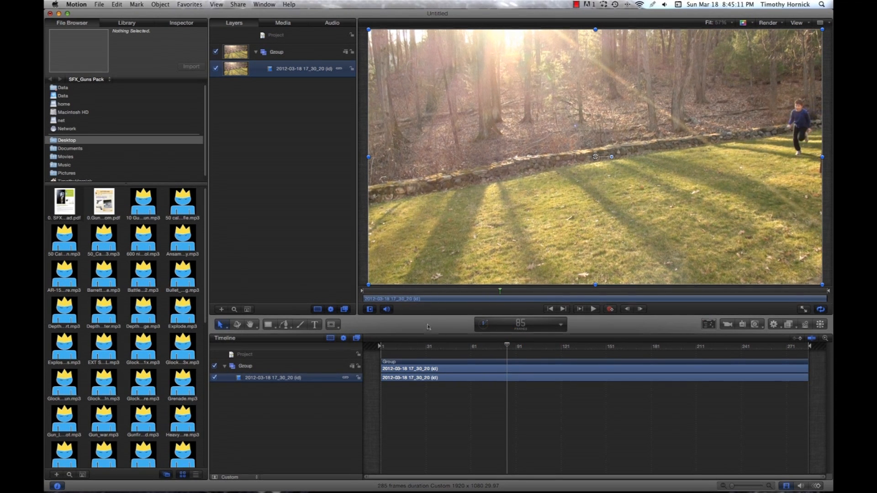
Step: Add the Tpipe01a explosion clip from the Stock Footage folder on the Desktop to the timeline at the current frame
scroll(204, 118, "down", 1)
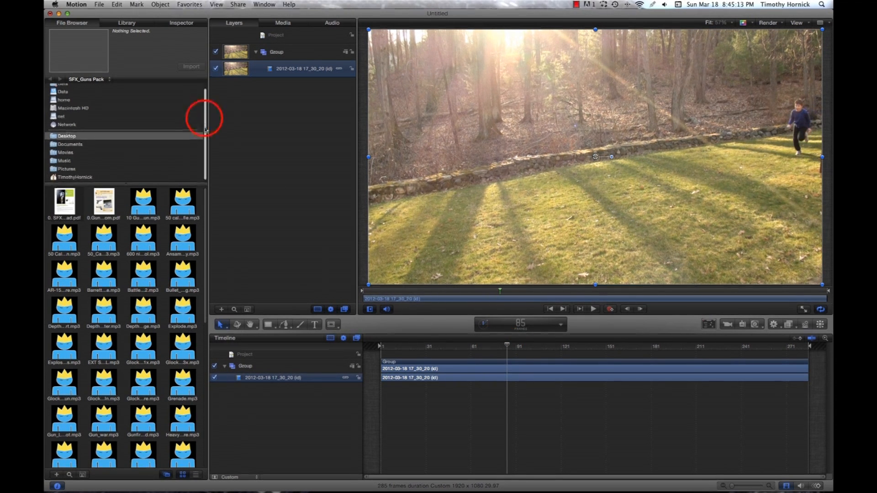
left_click(69, 136)
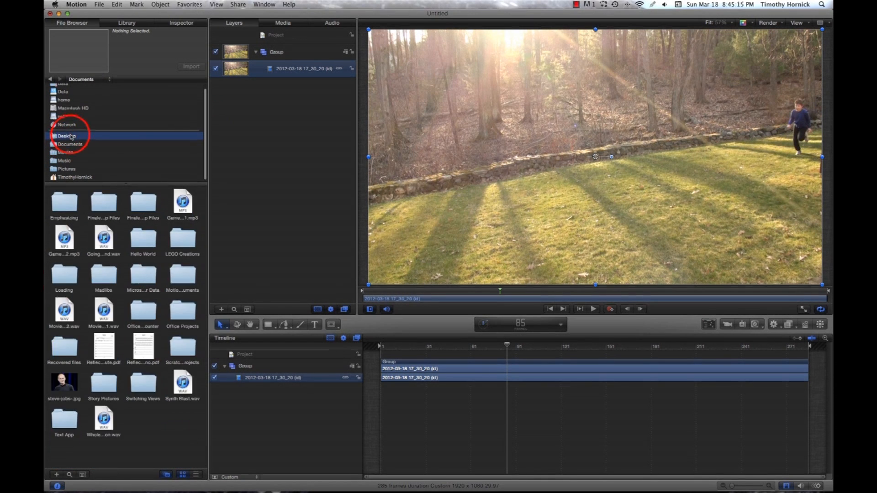
left_click(64, 280)
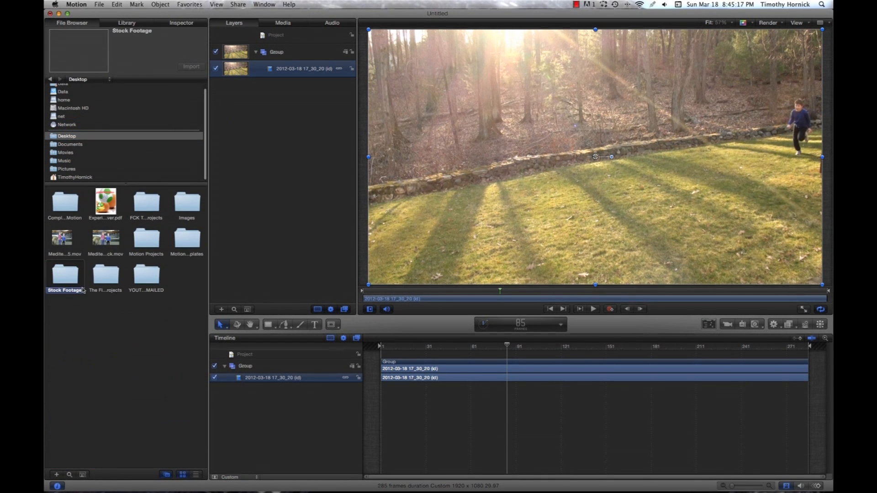
double_click(82, 289)
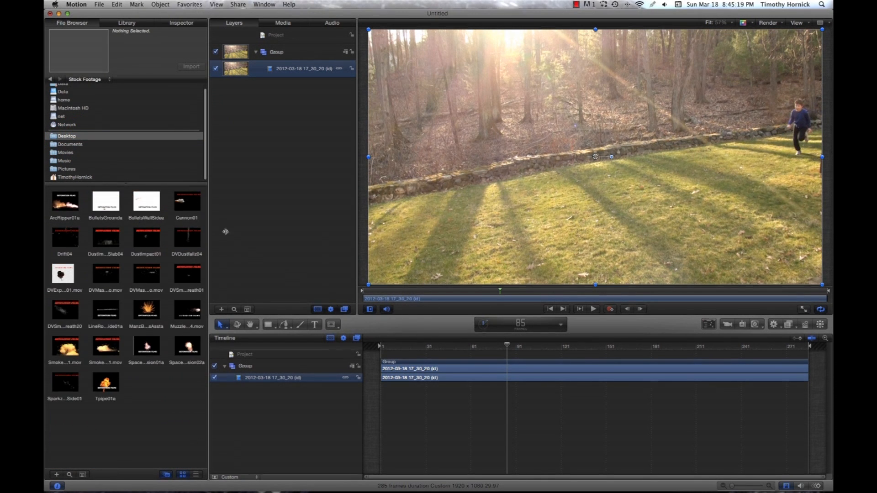
left_click(105, 387)
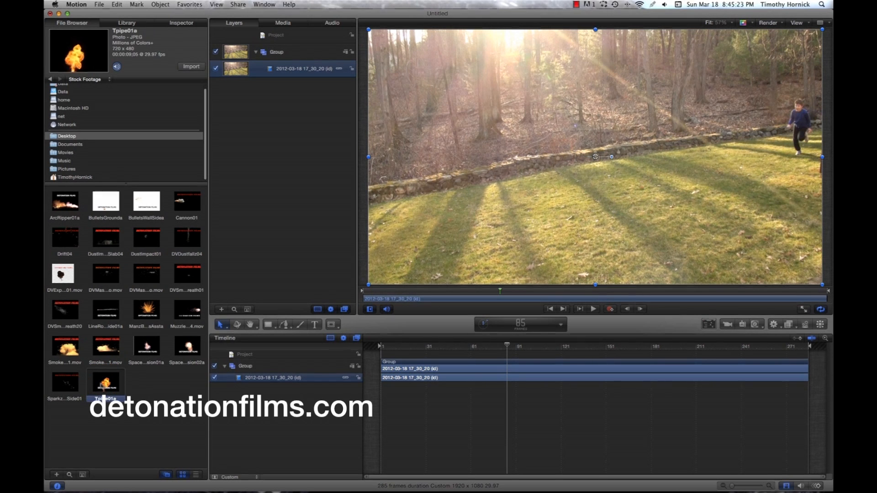
left_click_drag(105, 387, 523, 364)
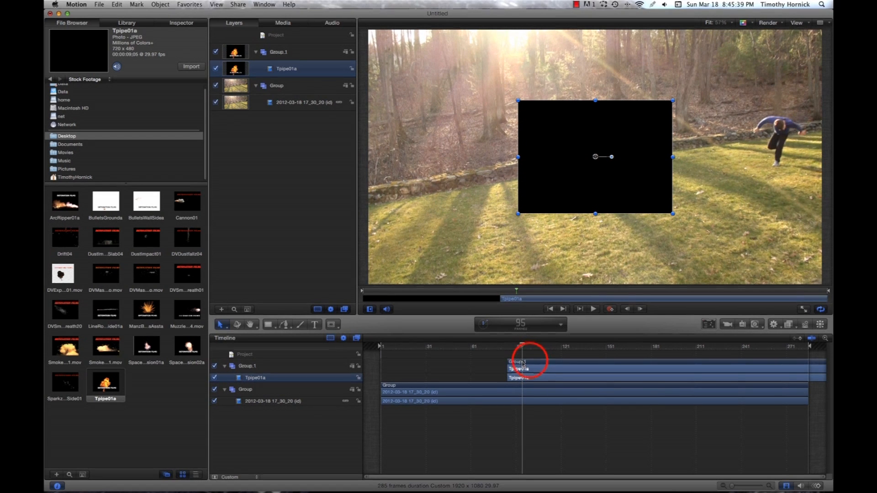
Step: Align the explosion group's start with frame 84 and set its blend mode to Screen
left_click(530, 363)
mouse_move(518, 364)
left_mouse_down()
mouse_move(543, 363)
mouse_move(505, 349)
mouse_move(531, 365)
left_mouse_up()
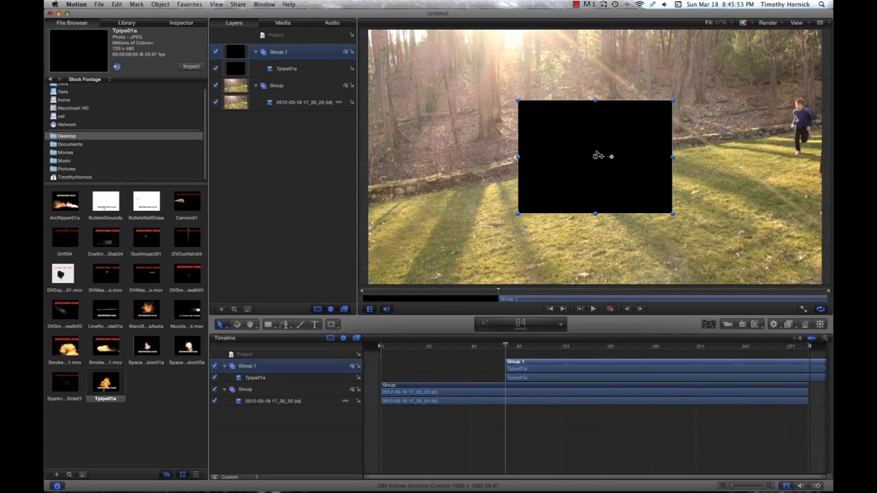
right_click(525, 364)
mouse_move(590, 451)
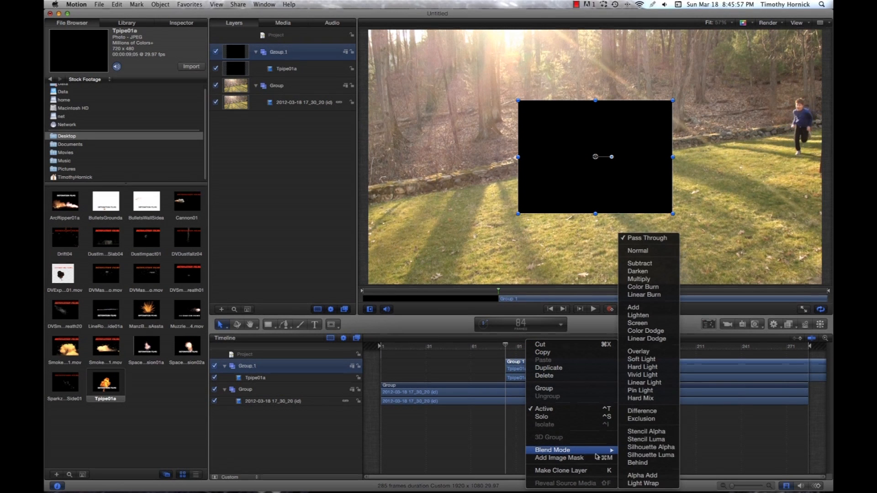
left_click(657, 324)
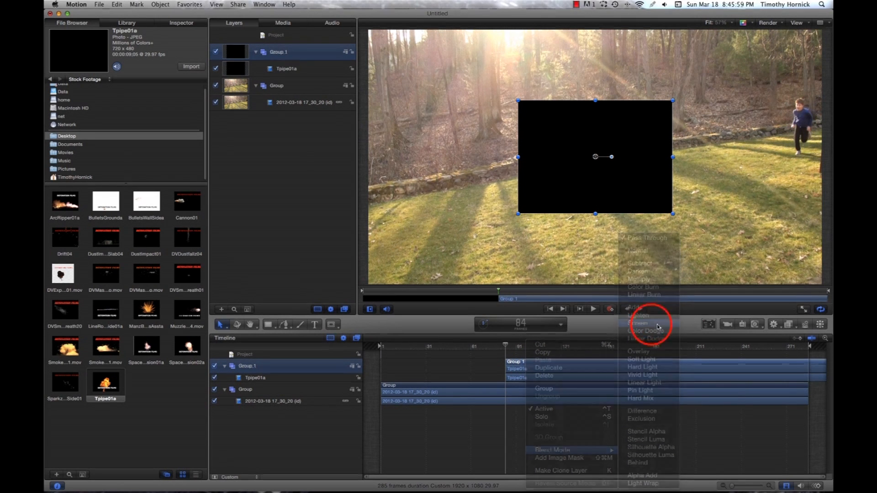
Step: Move the explosion in front of the trees beside the running boy and scrub through it to check its placement
mouse_move(515, 350)
left_mouse_down()
mouse_move(568, 365)
mouse_move(500, 360)
mouse_move(505, 347)
left_mouse_up()
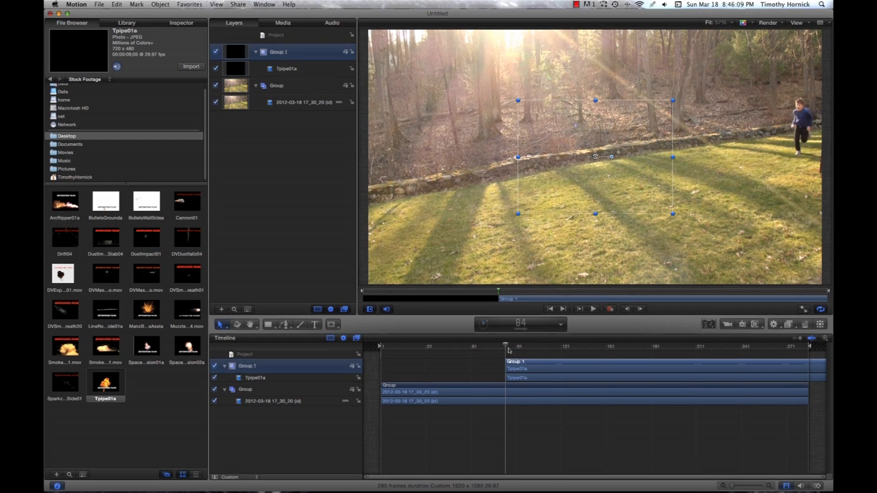
left_click_drag(596, 157, 740, 56)
mouse_move(512, 348)
left_mouse_down()
mouse_move(567, 358)
mouse_move(506, 351)
mouse_move(519, 355)
left_mouse_up()
right_click(521, 359)
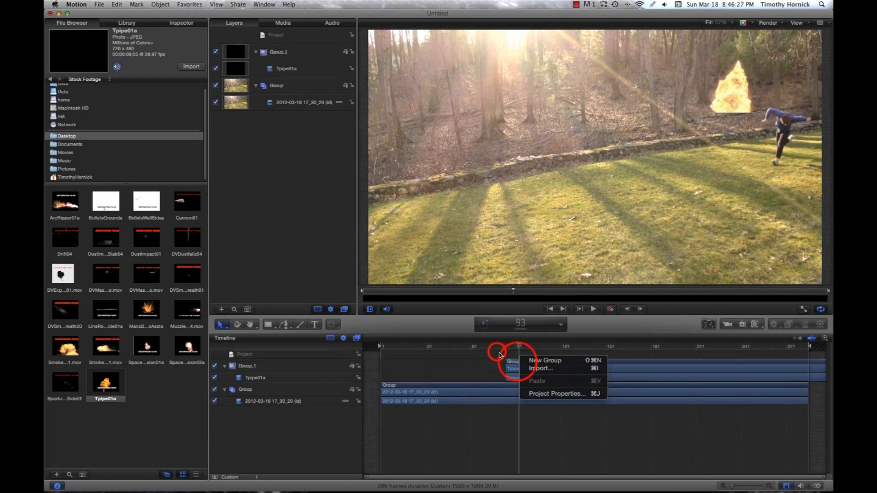
left_click(497, 354)
left_click(498, 350)
Step: Go to frame 87 and apply the Match Move motion tracking behavior to the explosion group
left_click(518, 361)
left_click_drag(501, 351, 510, 348)
left_click(775, 326)
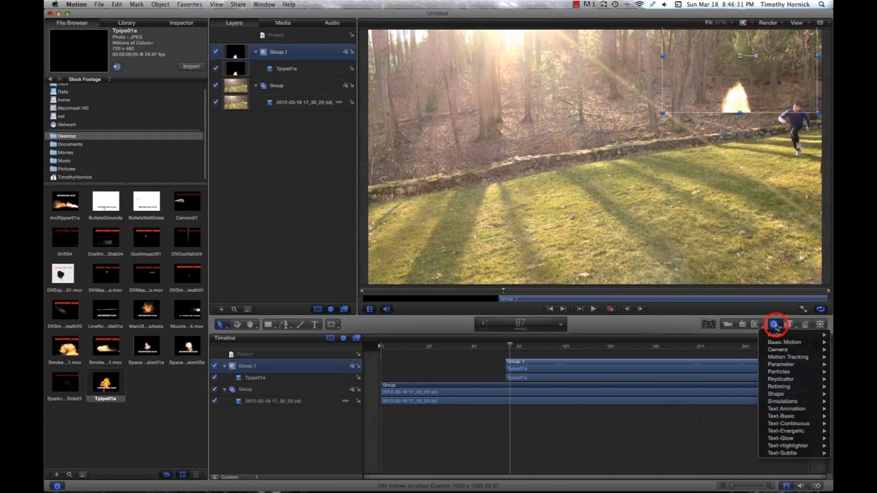
mouse_move(802, 360)
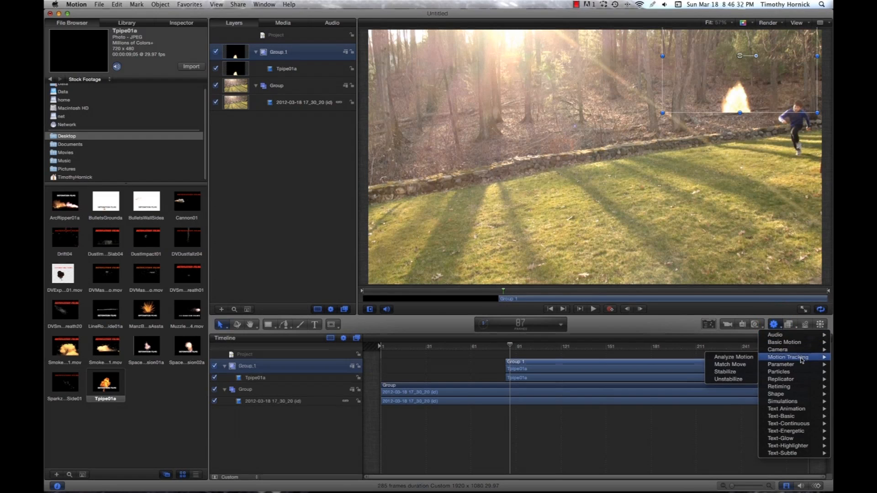
left_click(730, 365)
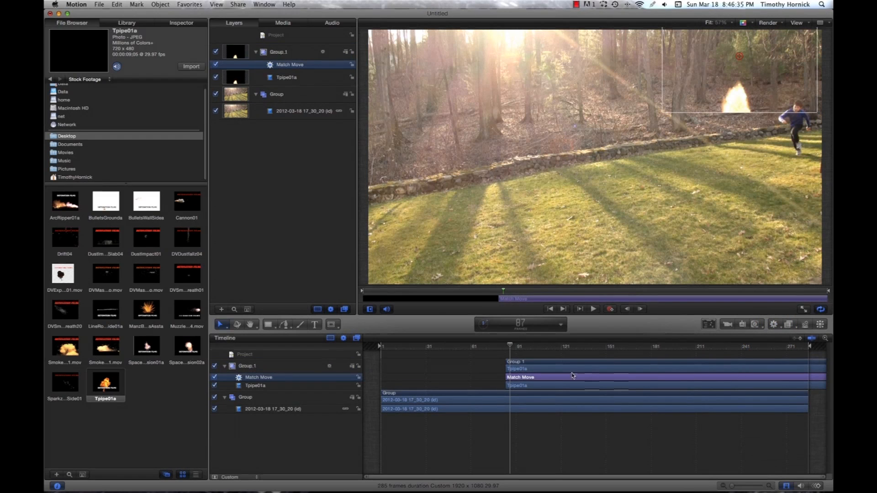
Step: Place the Match Move tracker on the stone wall and analyze the footage's movement, stopping at about frame 142
left_click(183, 24)
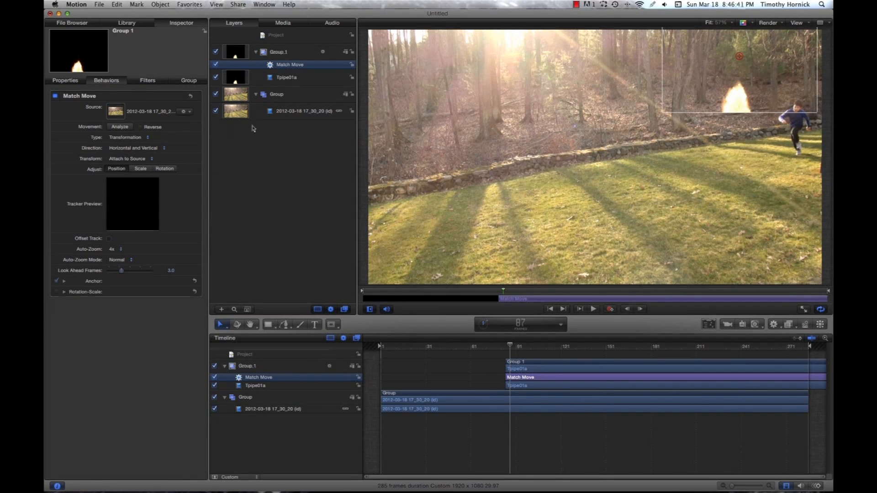
mouse_move(742, 62)
left_mouse_down()
mouse_move(683, 133)
mouse_move(660, 142)
mouse_move(557, 174)
mouse_move(484, 182)
mouse_move(466, 197)
mouse_move(396, 182)
mouse_move(426, 187)
mouse_move(512, 172)
mouse_move(515, 158)
left_mouse_up()
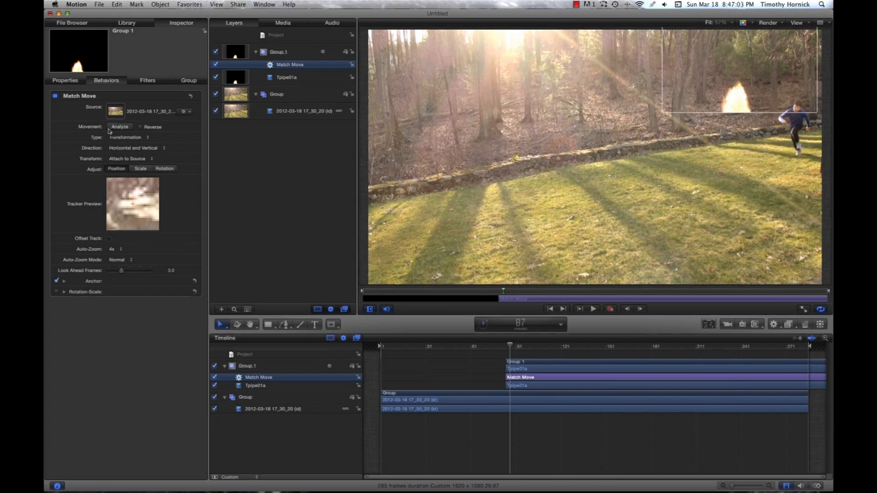
left_click(125, 127)
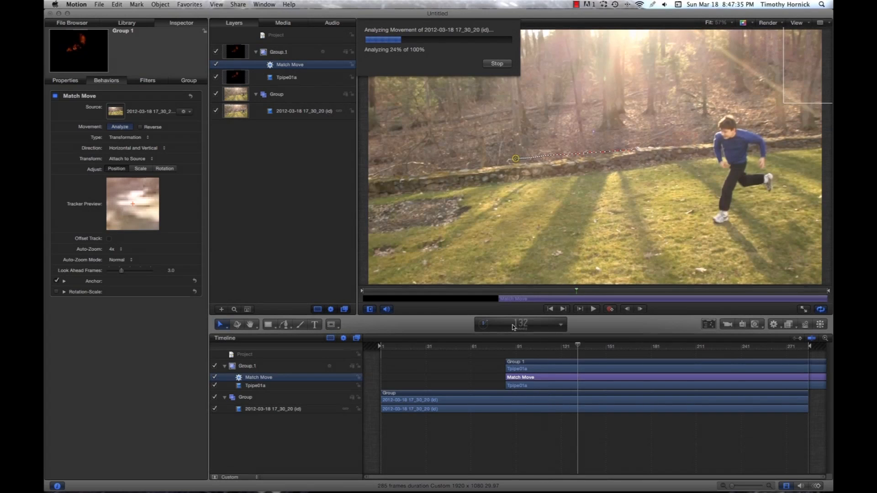
left_click(498, 66)
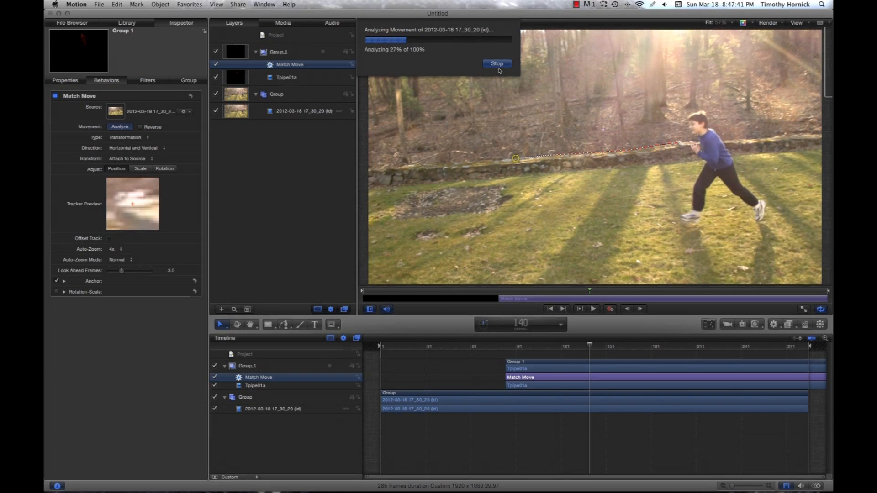
Step: Trim the end of the explosion group to frame 142 and return the playhead to the first frame
left_click(595, 363)
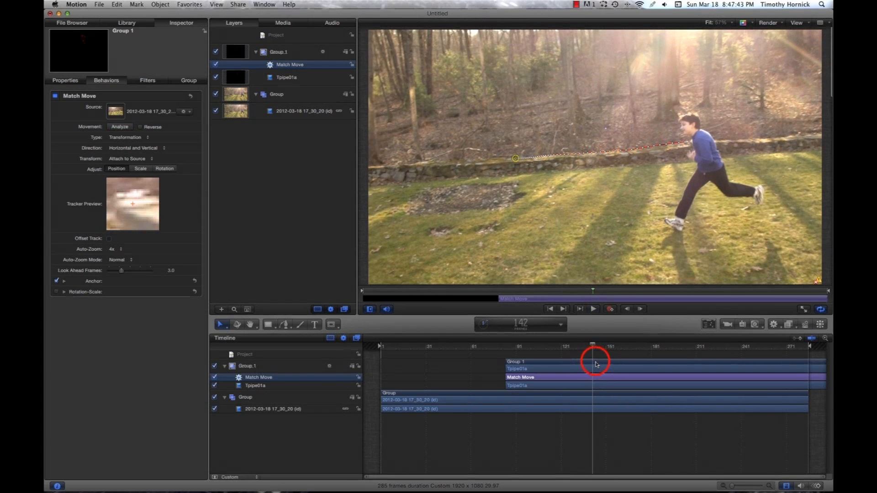
key("o")
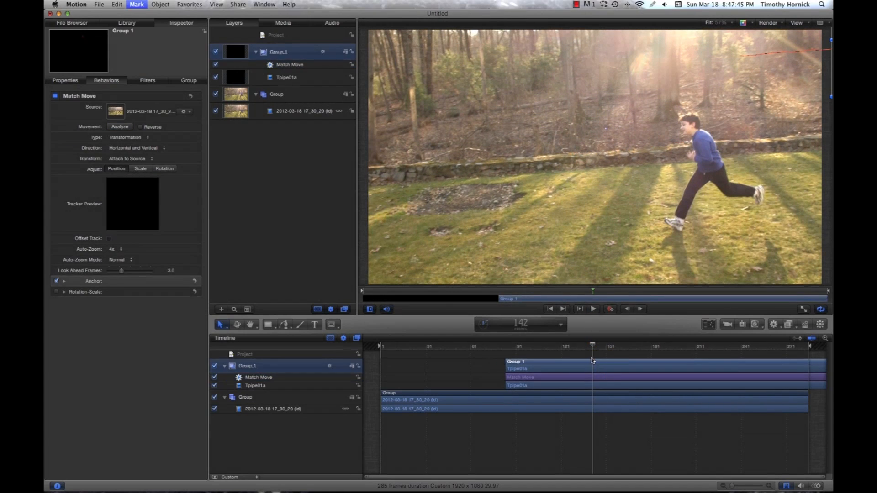
left_click(592, 344)
left_click_drag(591, 346, 364, 347)
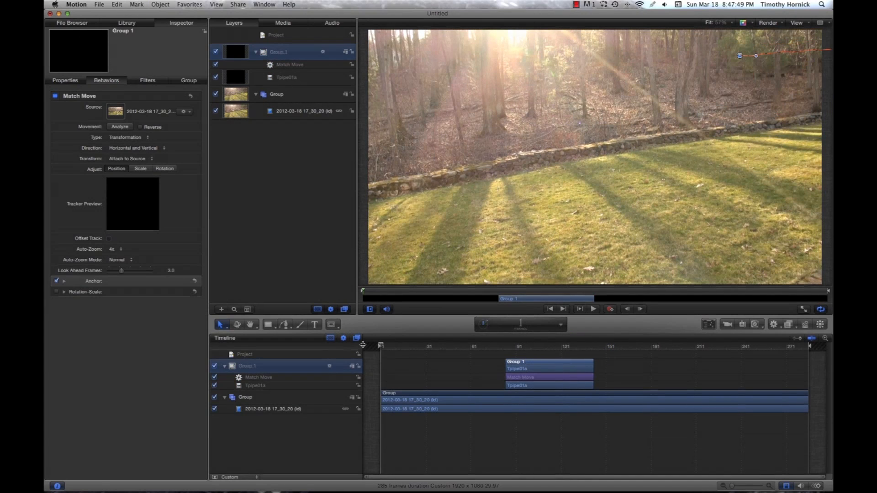
Step: Render a RAM preview of the composite and play it, pausing at about frame 152
key("super+r")
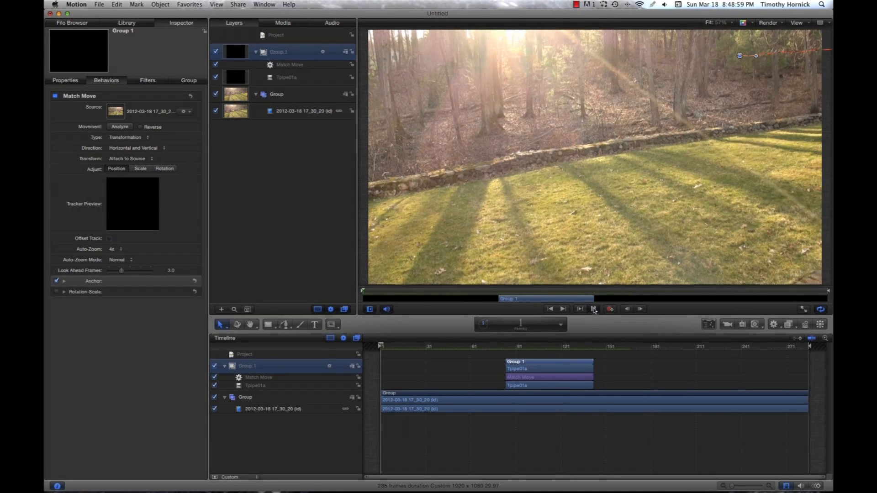
left_click(596, 309)
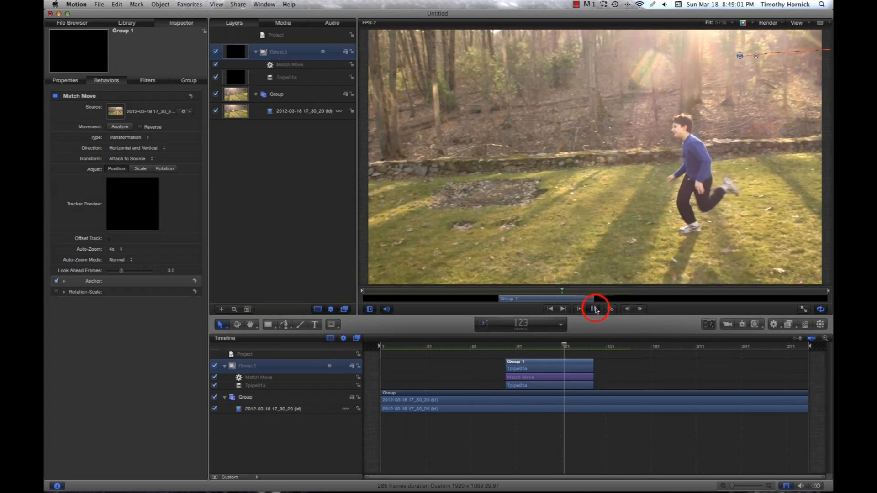
left_click(593, 310)
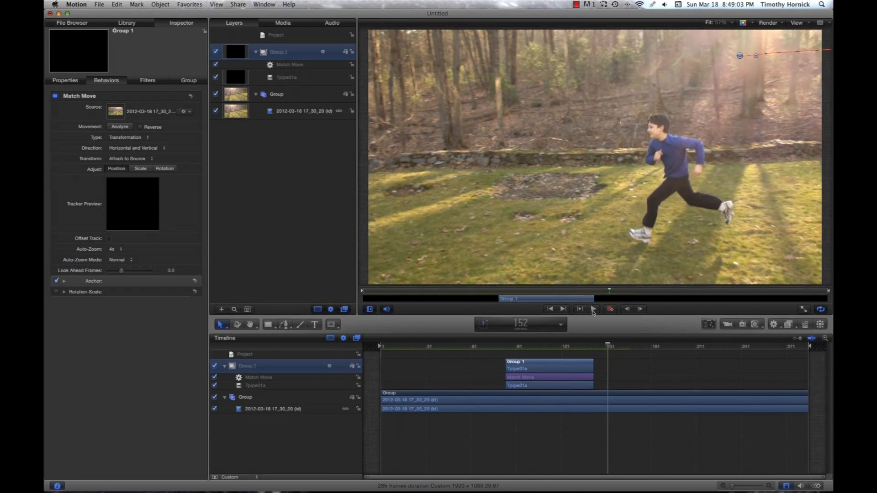
Step: Set the canvas render resolution to Quarter and the quality to Draft
left_click(771, 23)
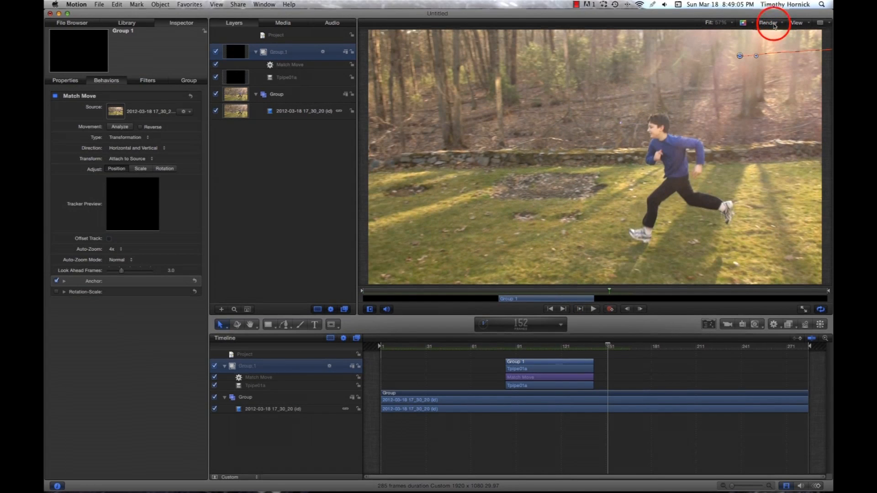
left_click(778, 66)
left_click(775, 21)
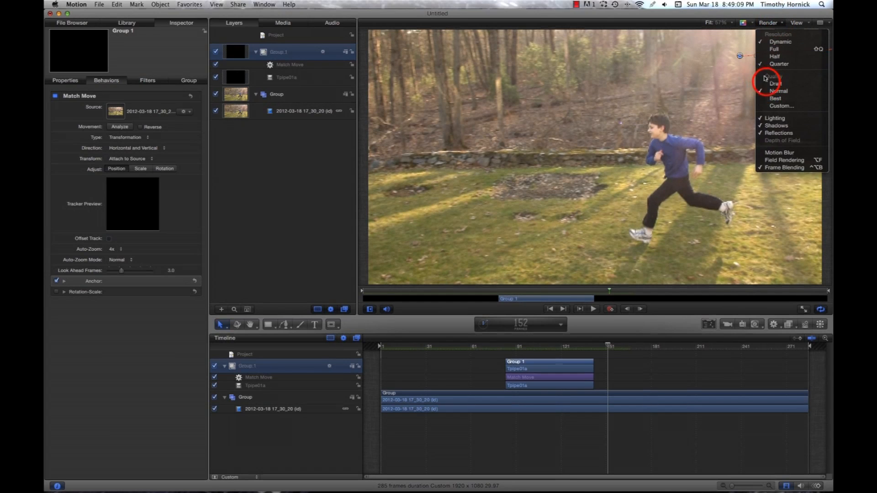
left_click(767, 84)
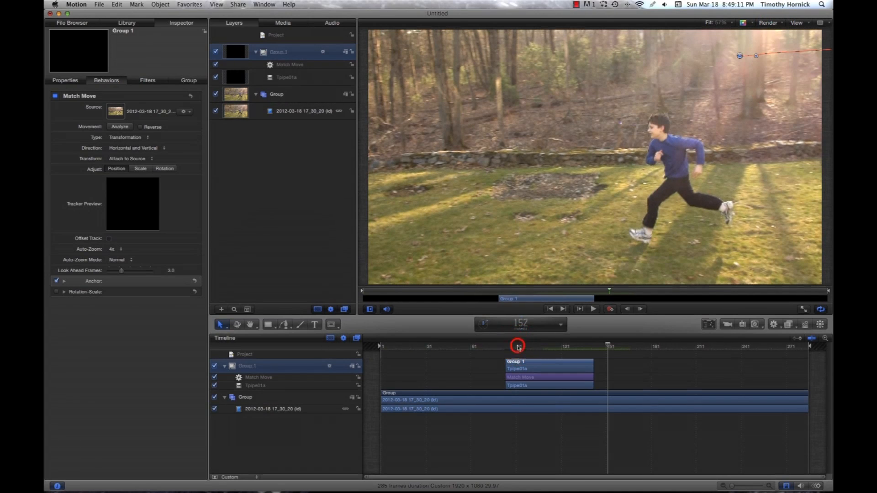
Step: Play the composite from the first frame to check the tracked explosion, then rewind to the start
left_click_drag(518, 347, 367, 347)
left_click(593, 309)
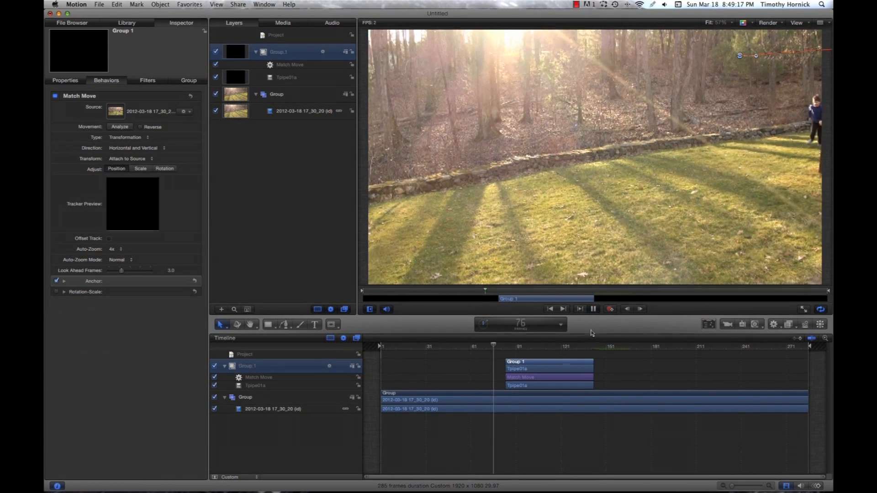
left_click(593, 309)
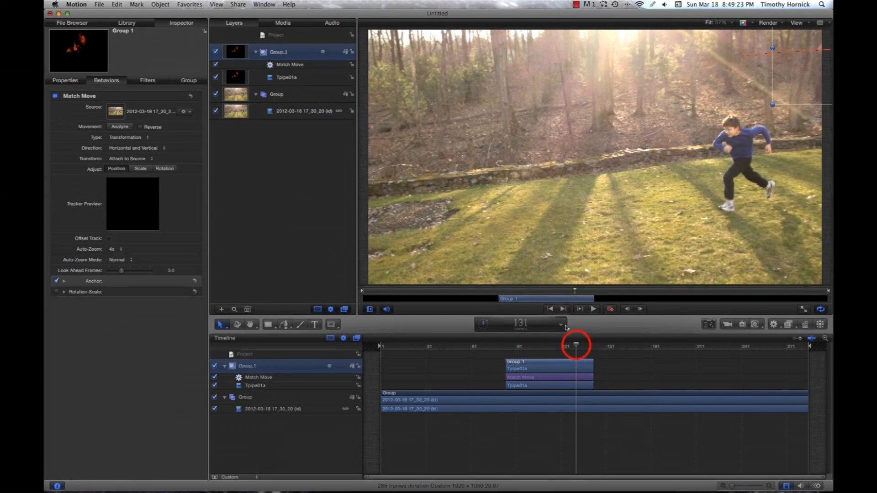
left_click_drag(576, 346, 378, 355)
Step: Lower the background footage's audio track to its minimum level
left_click(424, 394)
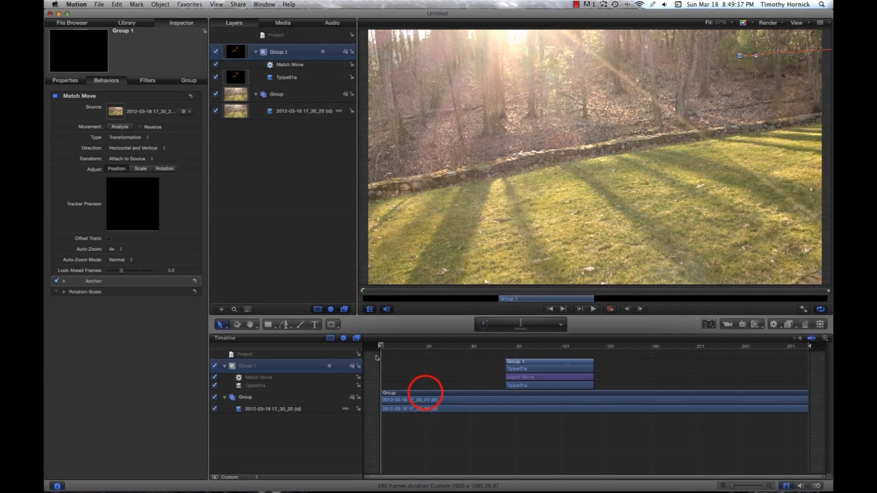
left_click(334, 21)
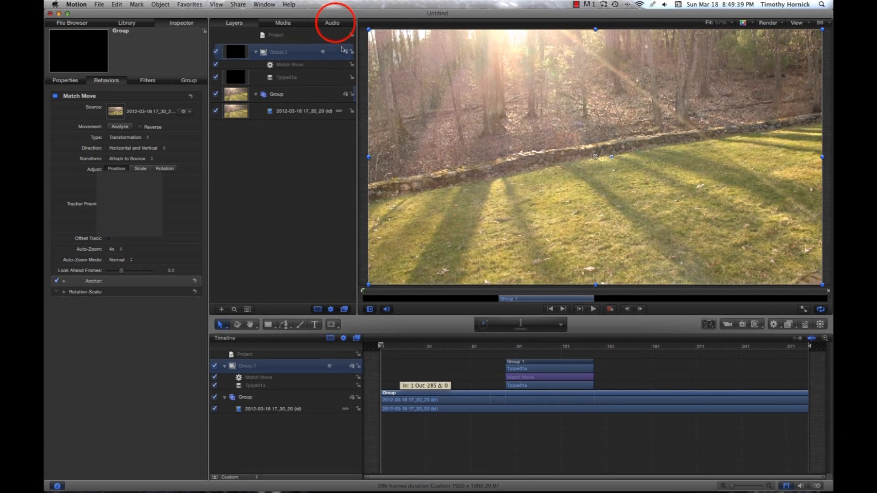
left_click(259, 46)
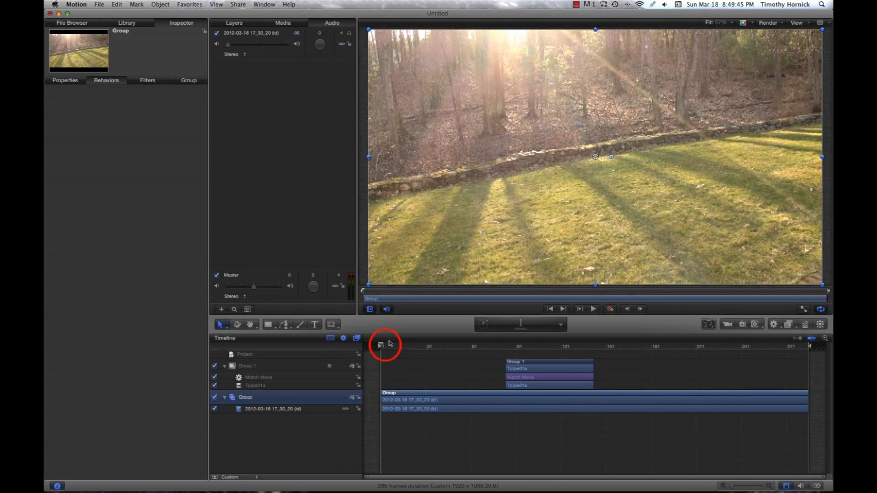
Step: Add the LineRocketSide01a stock clip at frame 74 and rotate it so the rocket flies diagonally down to the right
left_click_drag(384, 346, 366, 351)
mouse_move(435, 345)
left_mouse_down()
mouse_move(561, 364)
mouse_move(502, 356)
mouse_move(527, 367)
mouse_move(505, 363)
mouse_move(485, 356)
mouse_move(495, 346)
left_mouse_up()
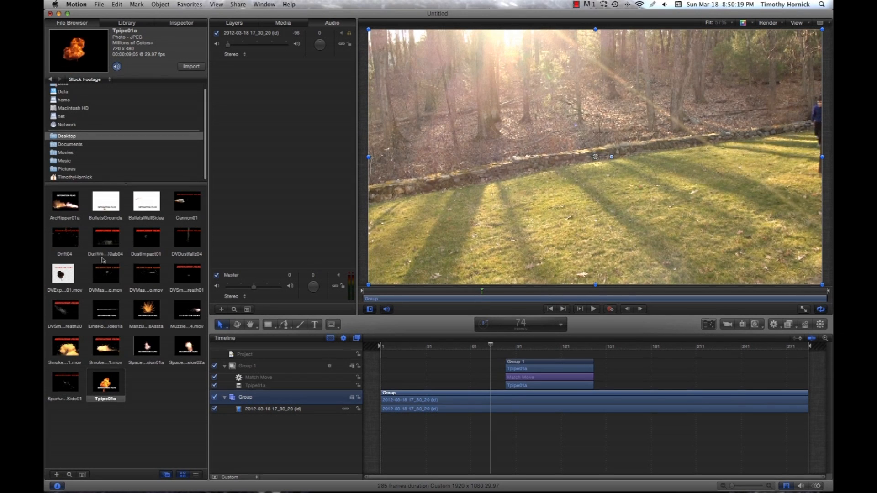
left_click(112, 311)
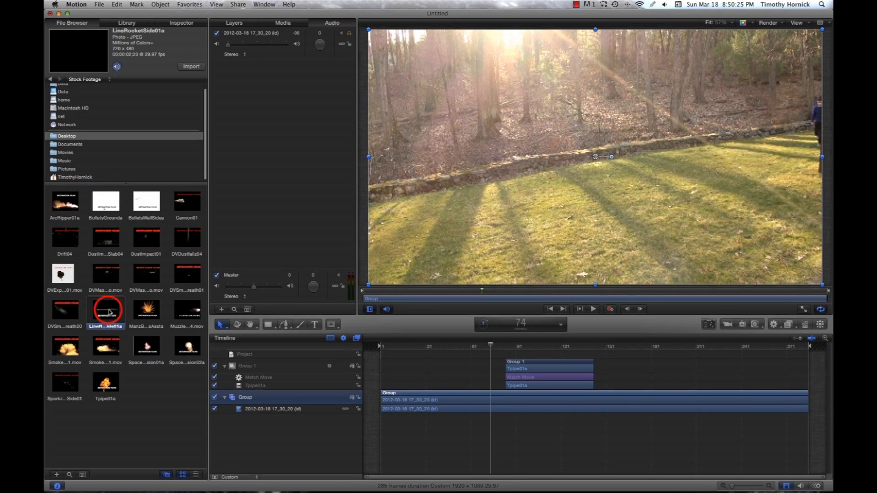
left_click_drag(128, 322, 505, 355)
left_click_drag(612, 156, 578, 141)
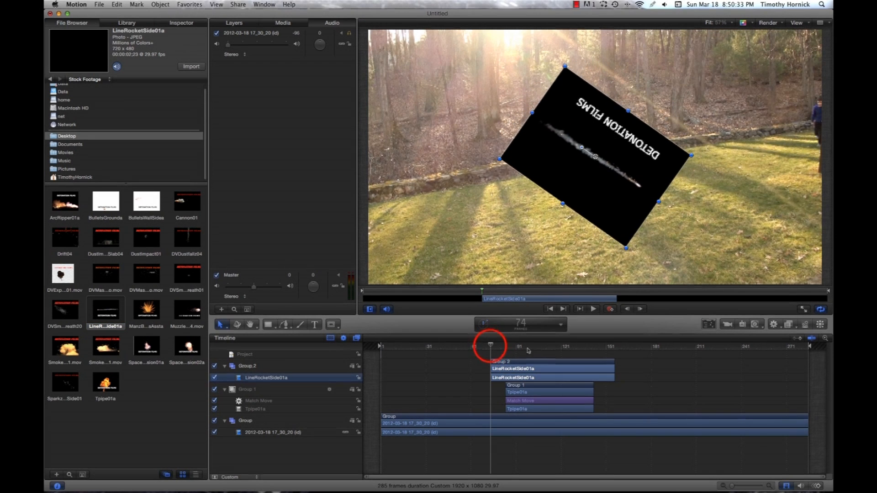
Step: Trim the start of the rocket group at frame 84 and slide the group back to begin at frame 74
left_click_drag(490, 346, 506, 355)
left_click(506, 362)
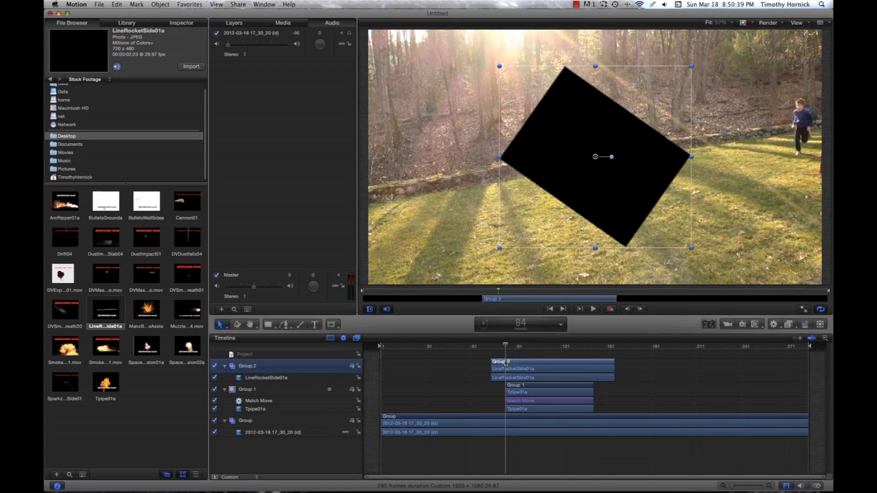
key("shift+bracketleft")
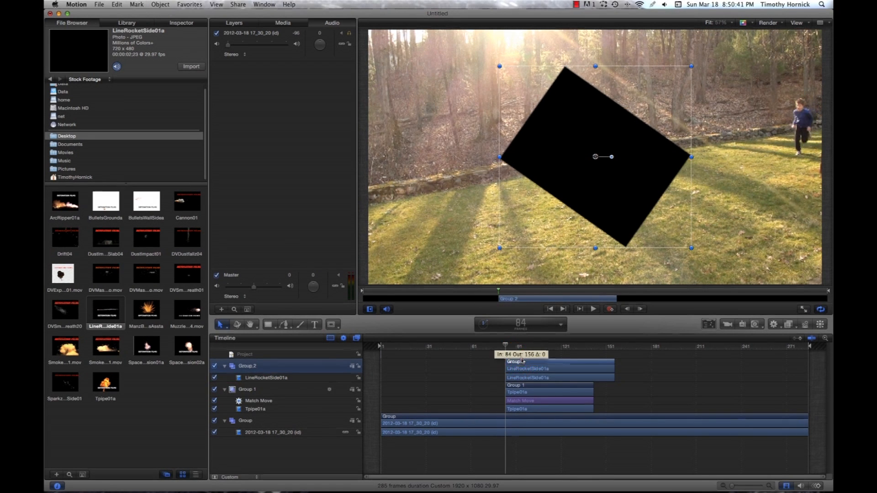
left_click_drag(518, 362, 503, 363)
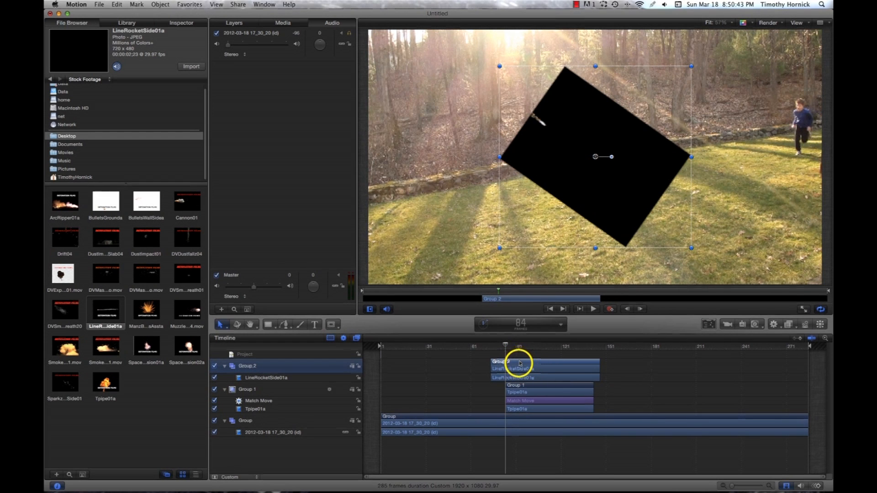
Step: Set the rocket group's blend mode to Screen
right_click(520, 365)
mouse_move(548, 450)
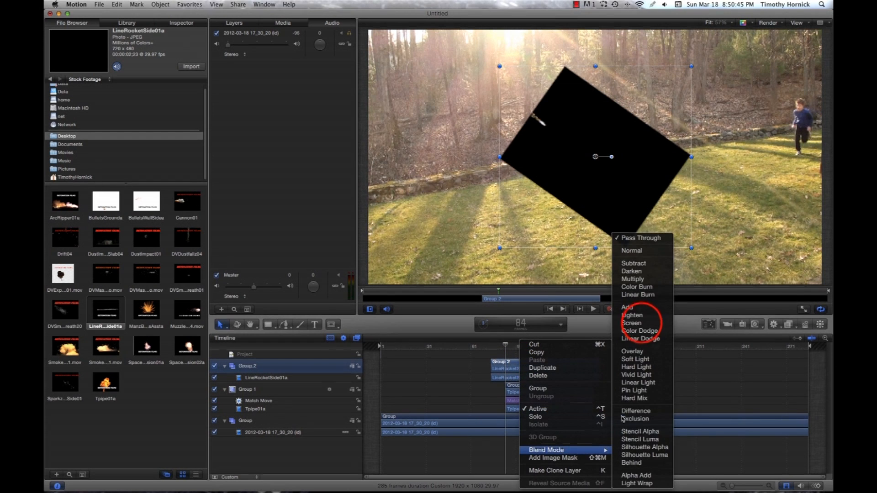
left_click(641, 315)
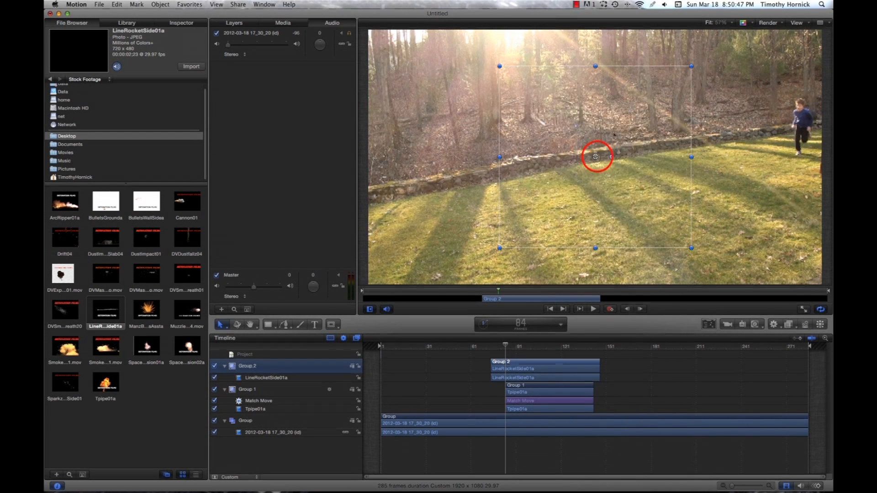
Step: Scale the rocket group to about 170% and position it so the smoke trail leads into the explosion at frame 99
left_click_drag(598, 158, 637, 115)
left_click_drag(664, 89, 673, 85)
left_click_drag(505, 345, 527, 356)
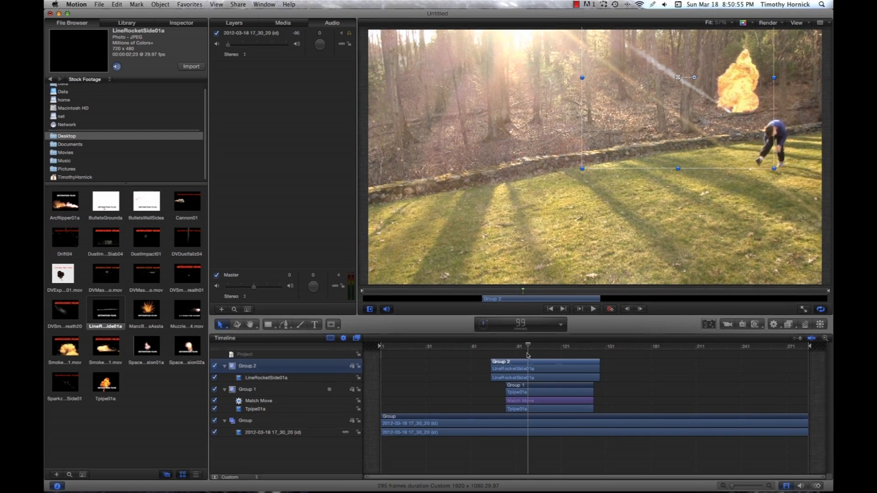
left_click_drag(678, 77, 690, 73)
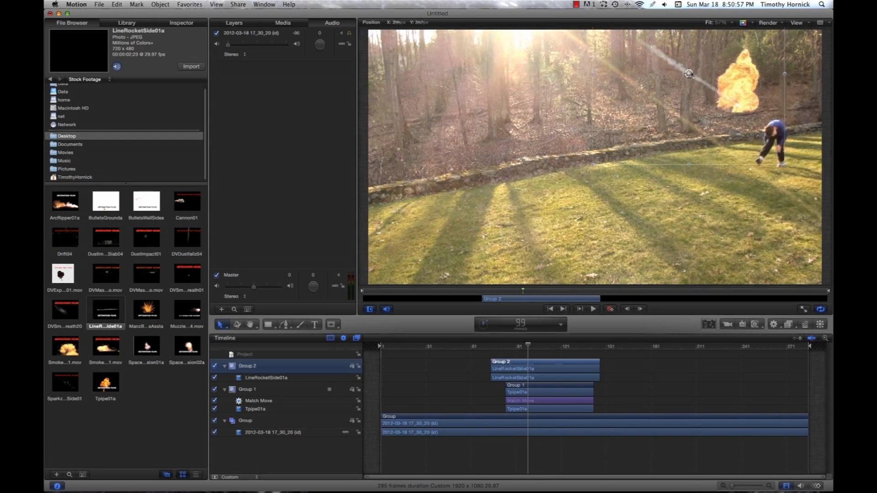
left_click_drag(593, 165, 456, 287)
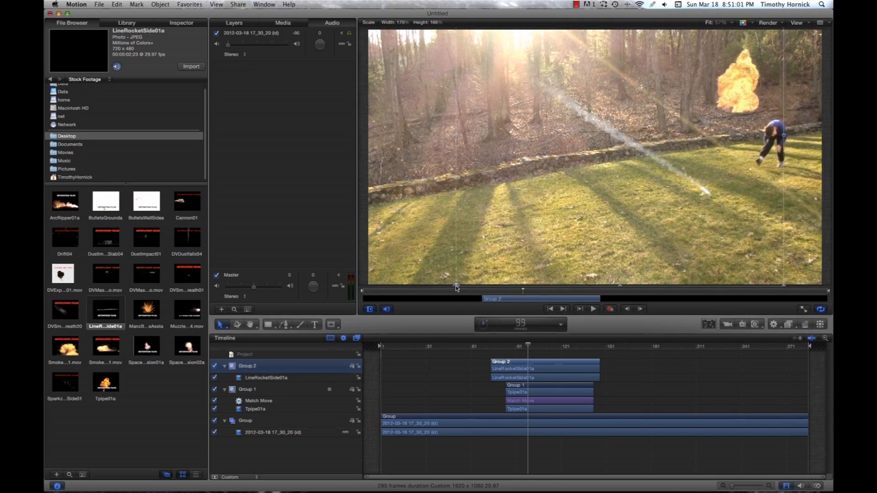
left_click_drag(620, 135, 651, 54)
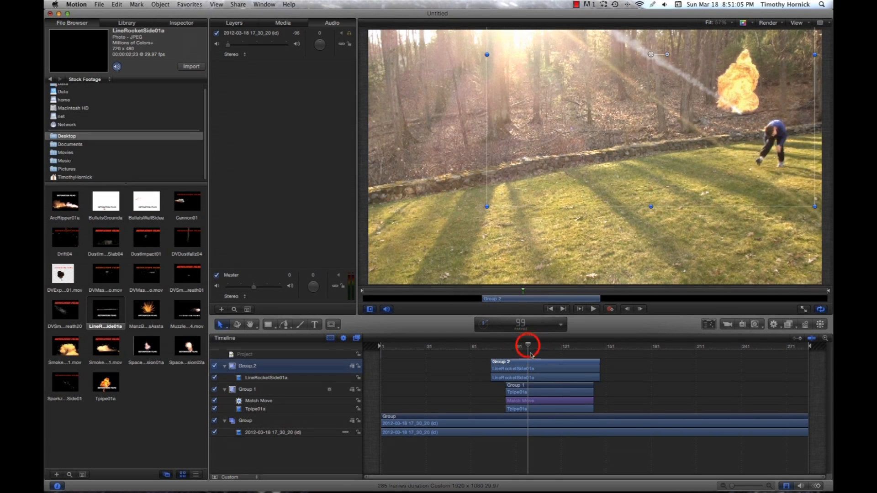
Step: Slide the rocket group earlier to start at about frame 60, so the rocket reaches the explosion at frame 85
left_click_drag(531, 348, 521, 364)
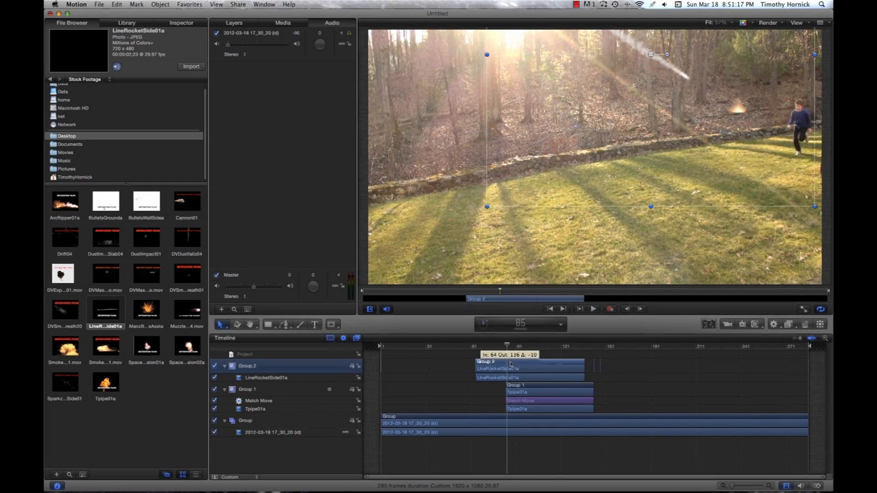
mouse_move(510, 363)
left_mouse_down()
mouse_move(505, 349)
mouse_move(475, 347)
mouse_move(515, 364)
mouse_move(507, 352)
left_mouse_up()
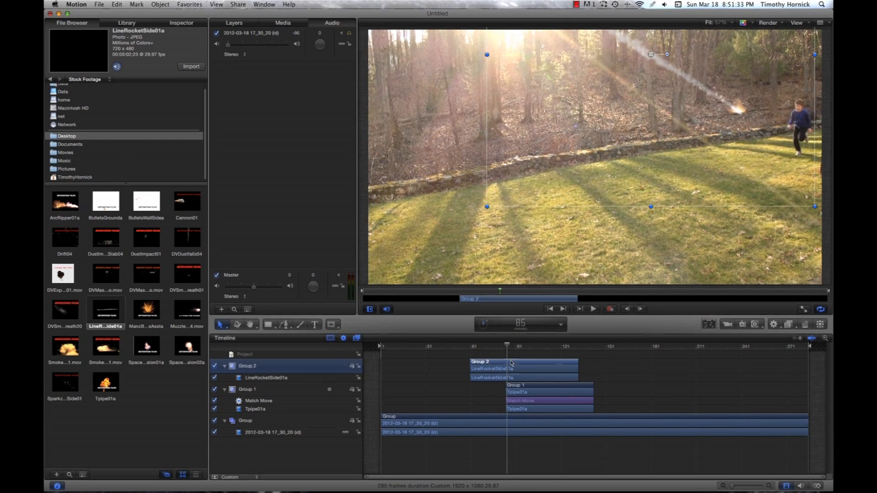
Step: Trim the end of the rocket group to about frame 126 and shift it slightly up and left in the canvas
key("alt+bracketright")
mouse_move(507, 348)
left_mouse_down()
mouse_move(469, 344)
mouse_move(517, 352)
mouse_move(496, 351)
mouse_move(507, 360)
left_mouse_up()
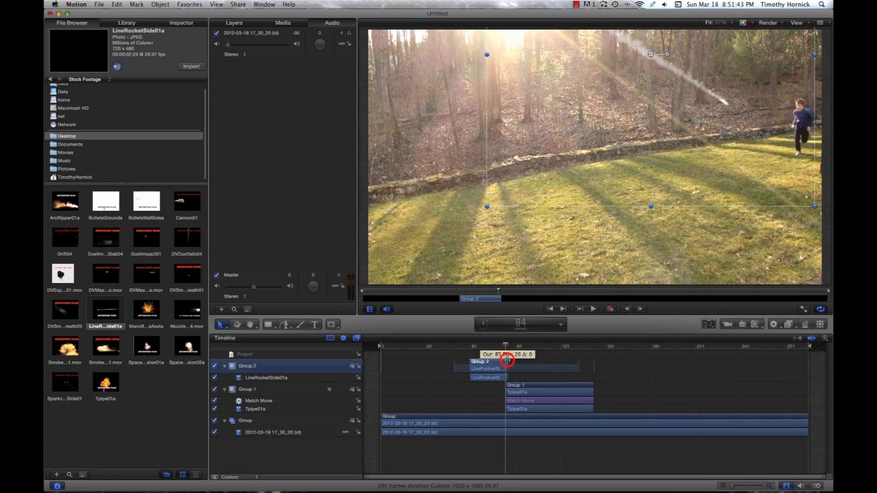
left_click_drag(506, 347, 560, 361)
left_click_drag(510, 345, 568, 360)
left_click_drag(544, 346, 484, 349)
left_click_drag(469, 349, 506, 365)
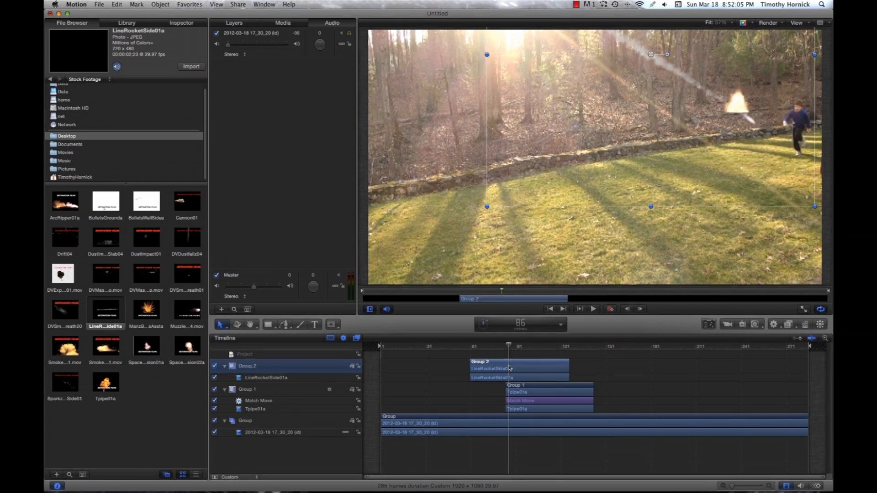
left_click_drag(737, 125, 734, 123)
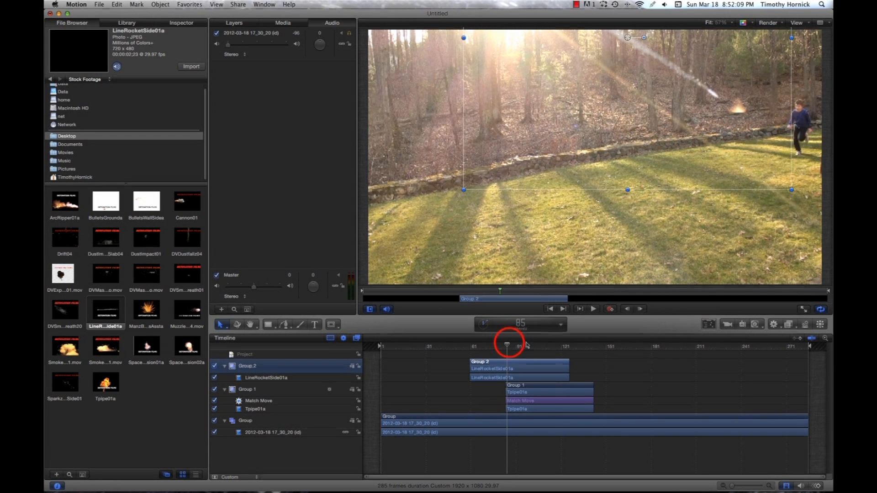
Step: Add a Match Move behavior to the rocket group from frame 60 and show its settings
left_click_drag(509, 346, 470, 344)
left_click(781, 329)
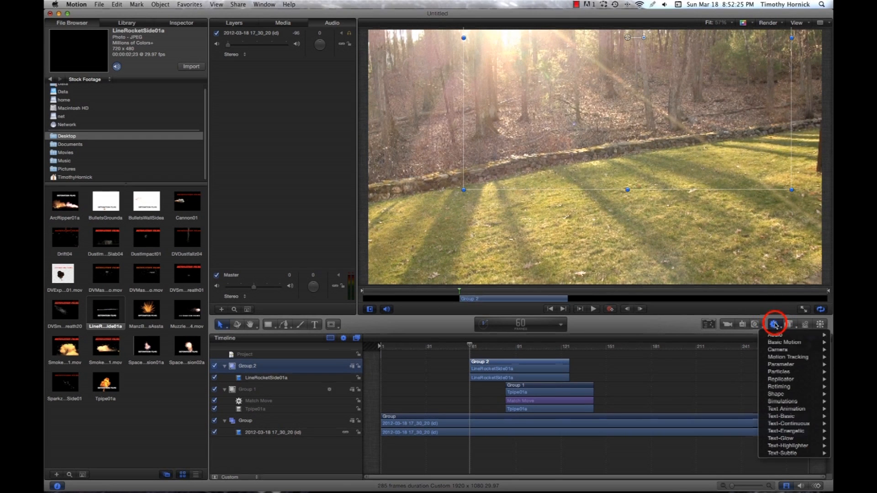
mouse_move(794, 356)
left_click(741, 368)
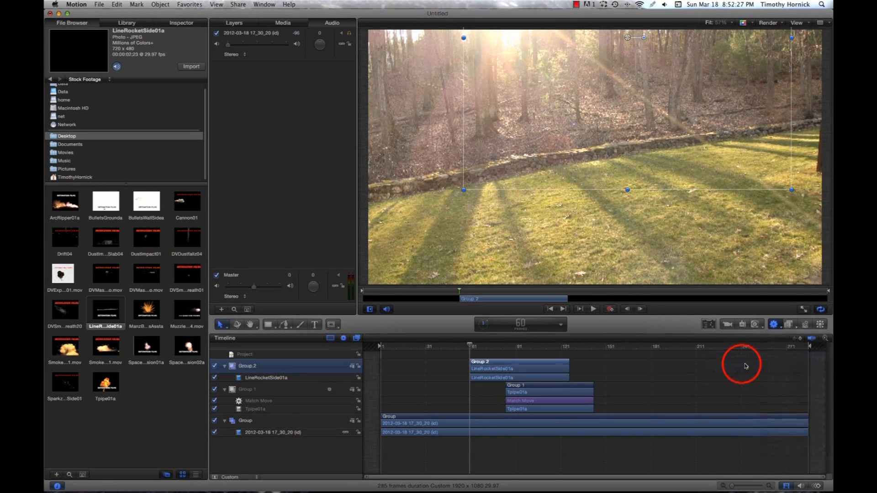
left_click(181, 22)
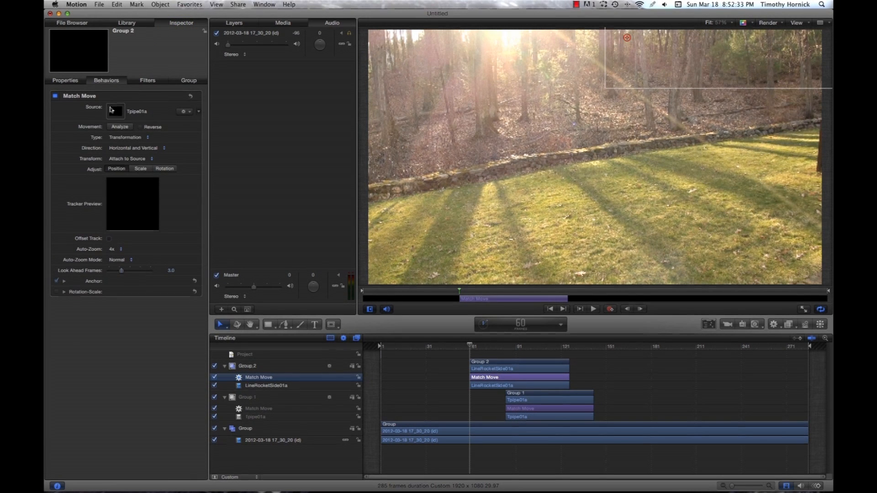
Step: Set the source of the rocket group's Match Move to the explosion group's existing Match Move track
left_click(228, 25)
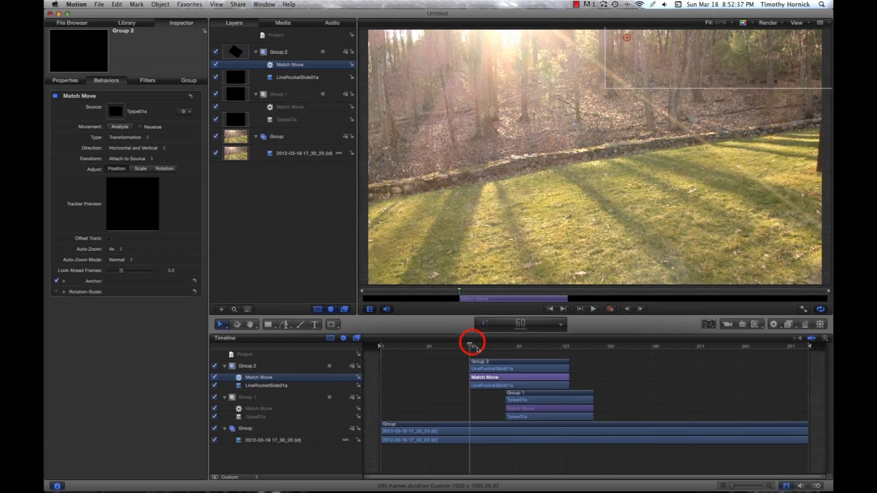
mouse_move(472, 346)
left_mouse_down()
mouse_move(553, 370)
mouse_move(461, 356)
mouse_move(473, 356)
left_mouse_up()
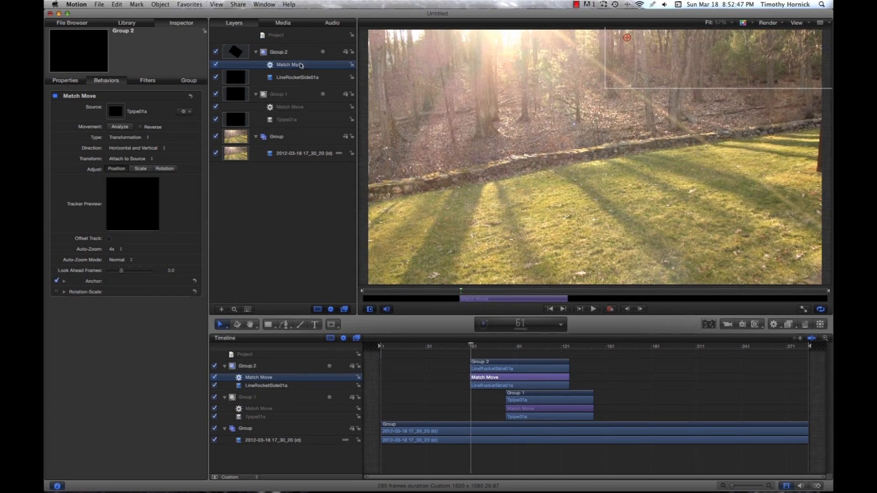
left_click_drag(300, 109, 118, 114)
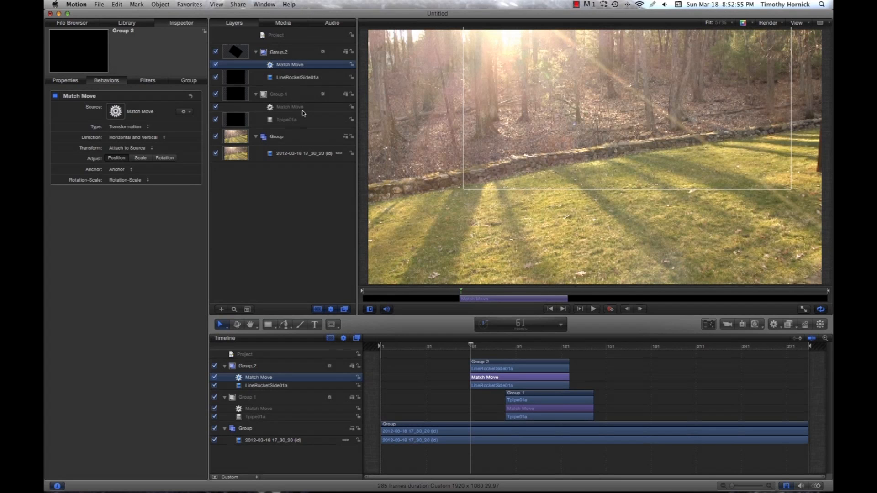
Step: Render a RAM preview, play the composite from the first frame to check the tracked rocket, and rewind to the start
left_click_drag(471, 345, 537, 360)
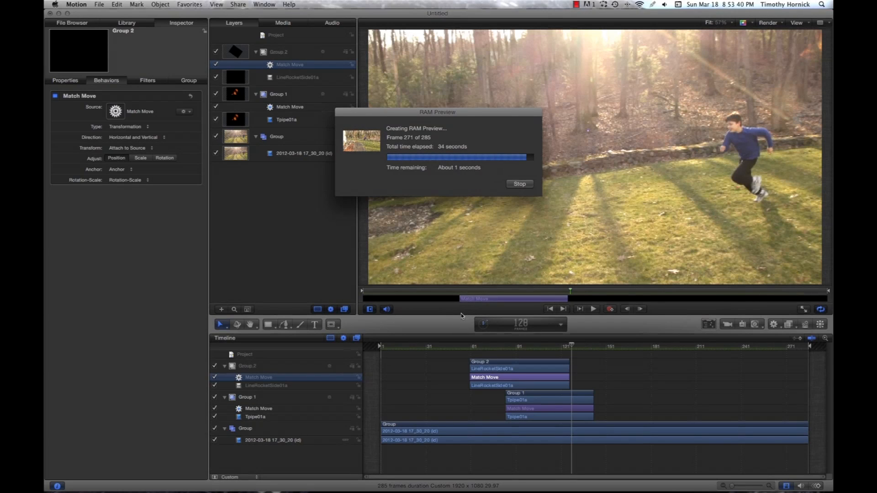
left_click(460, 347)
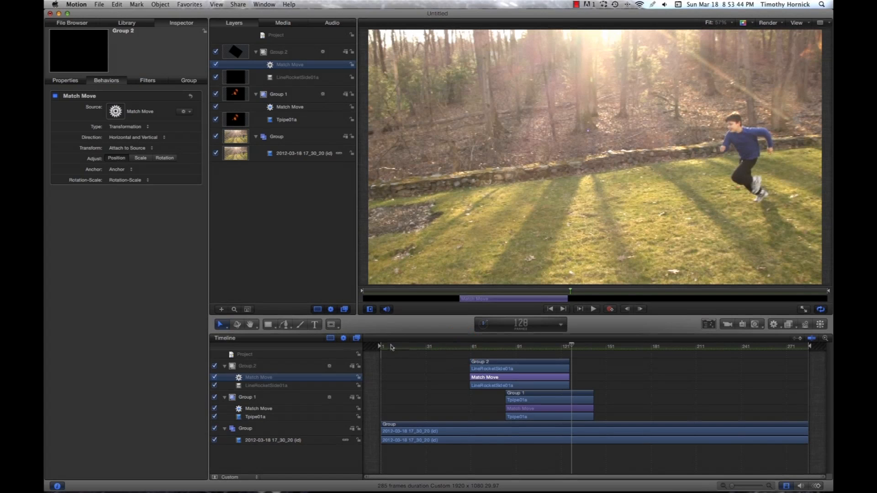
left_click(382, 347)
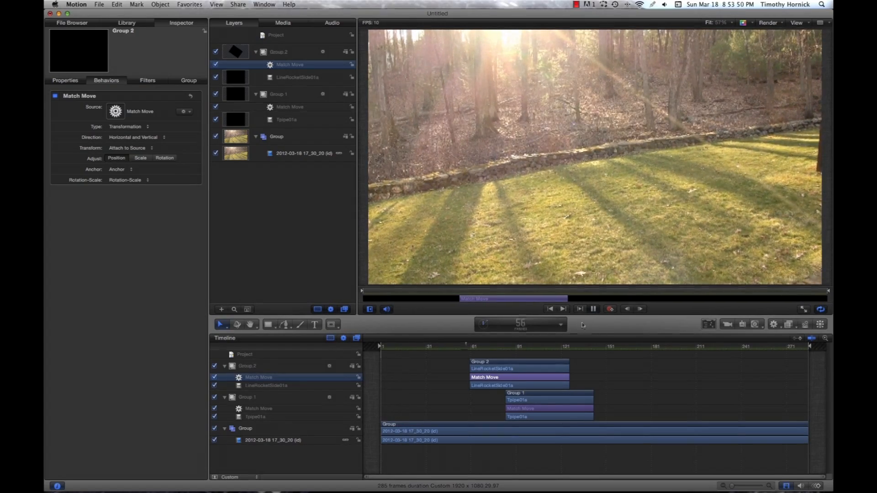
left_click(593, 309)
left_click_drag(587, 345, 353, 355)
left_click(440, 321)
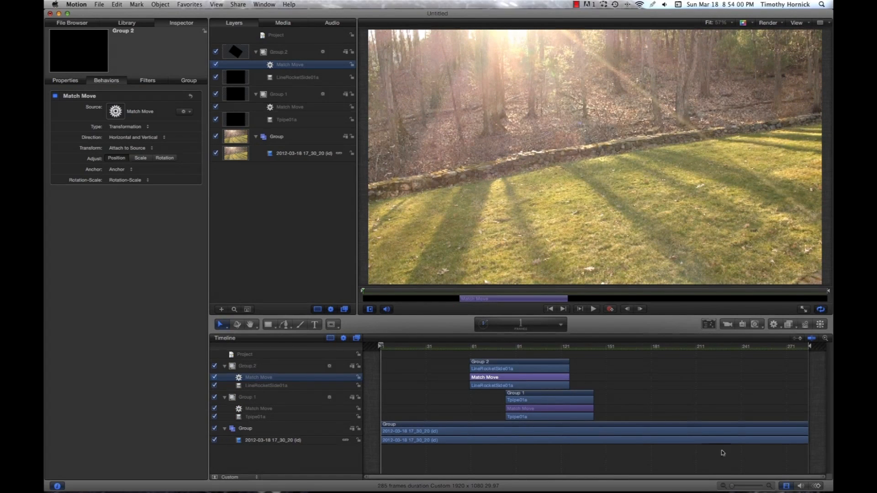
Step: Show the audio tracks in the timeline and enlarge the video track area above them
left_click(801, 487)
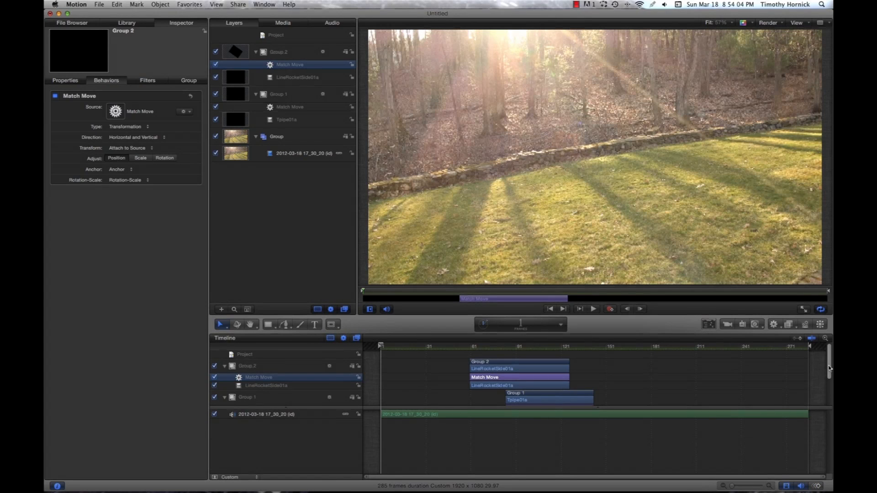
left_click(599, 407)
left_click_drag(597, 408, 597, 448)
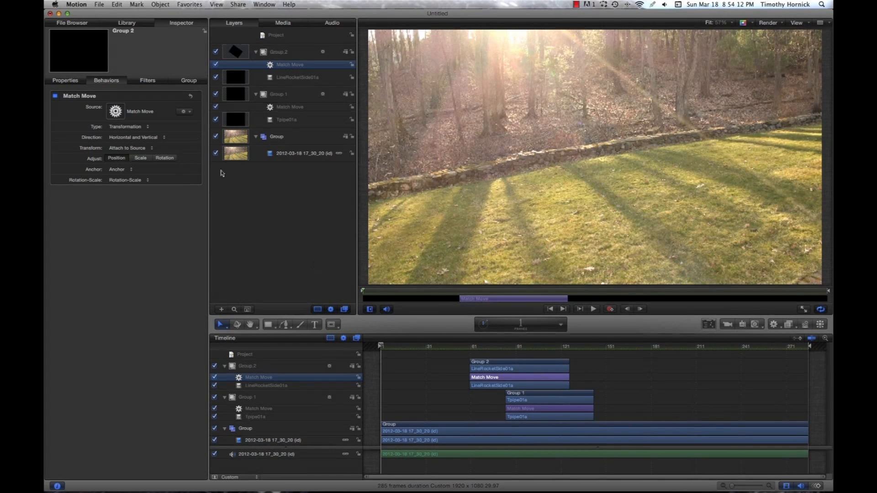
Step: Browse the Desktop files to The Final Cutters Projects and open its Explosions sound folder
left_click(85, 23)
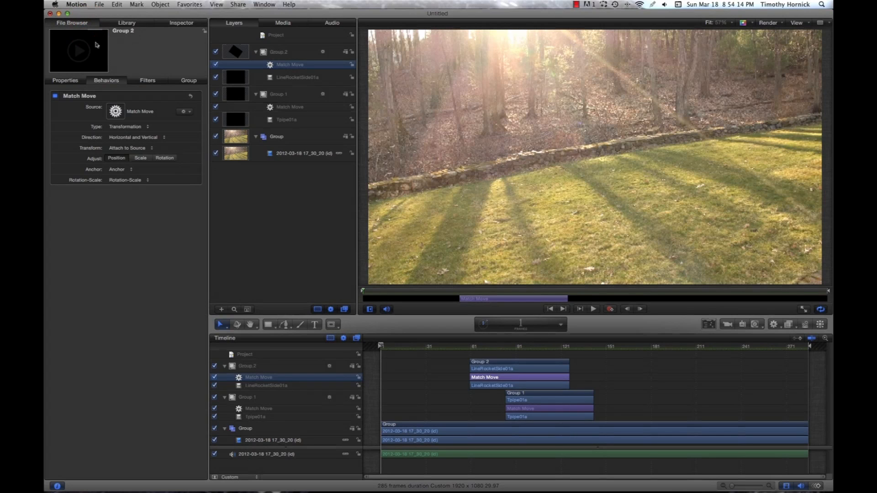
left_click(68, 137)
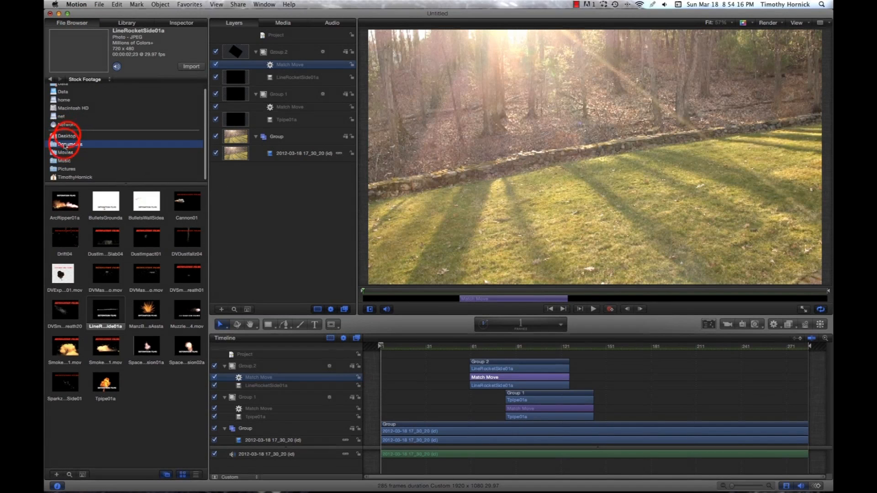
left_click(98, 277)
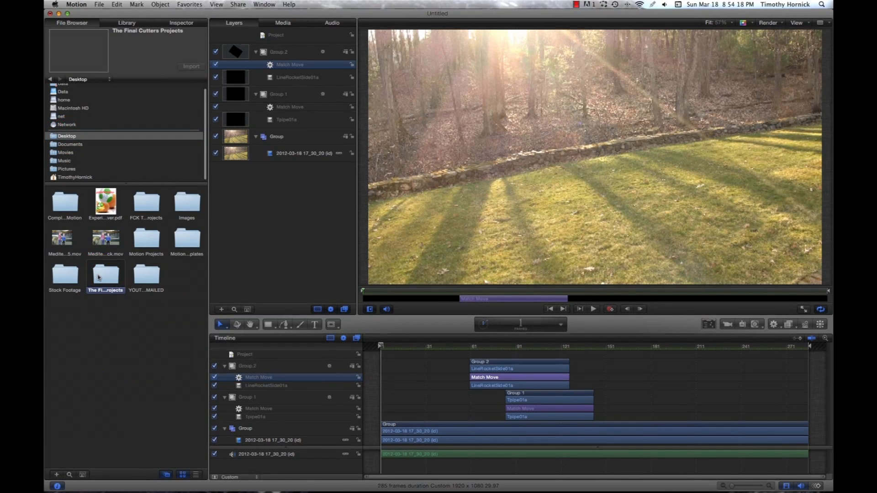
double_click(99, 277)
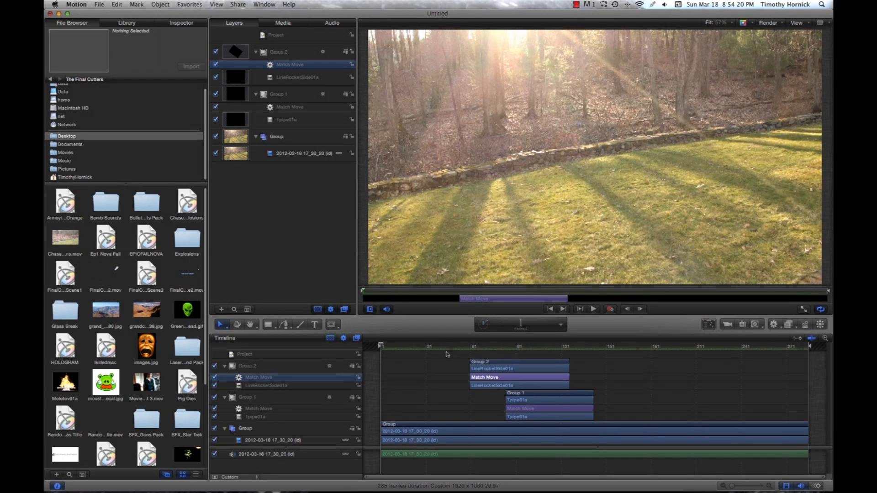
left_click_drag(205, 208, 203, 259)
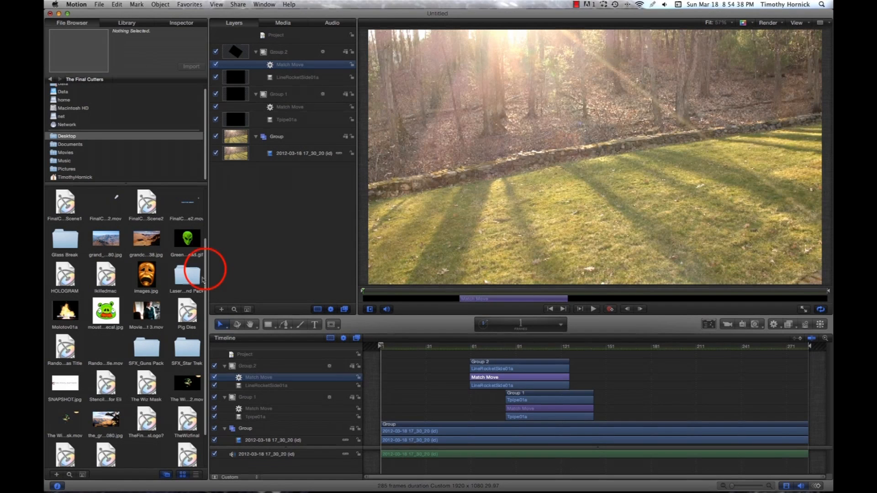
scroll(203, 275, "up", 3)
double_click(197, 238)
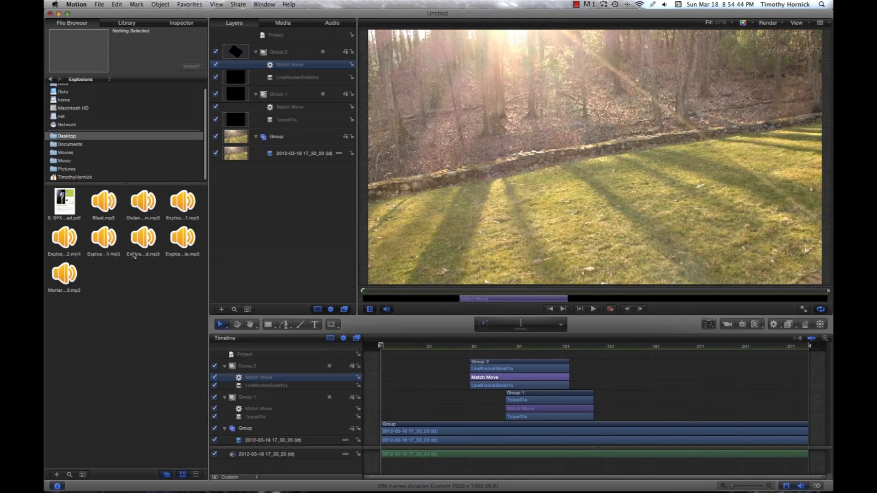
Step: Add Blast.mp3 to the timeline's audio tracks, starting where the explosion group begins
left_click(108, 206)
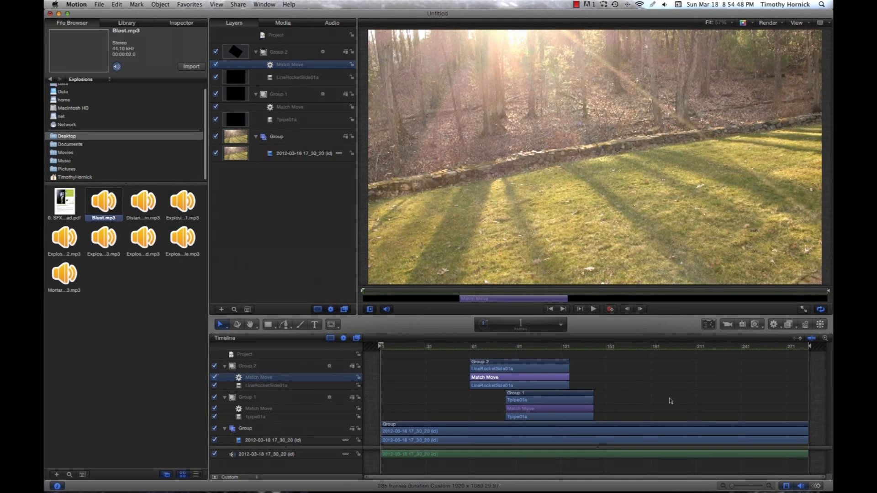
left_click(96, 198)
left_click_drag(105, 204, 510, 467)
Step: Move the playhead to frame 60, where the rocket starts, and open the Bomb Sounds folder in The Final Cutters Projects
left_click(505, 347)
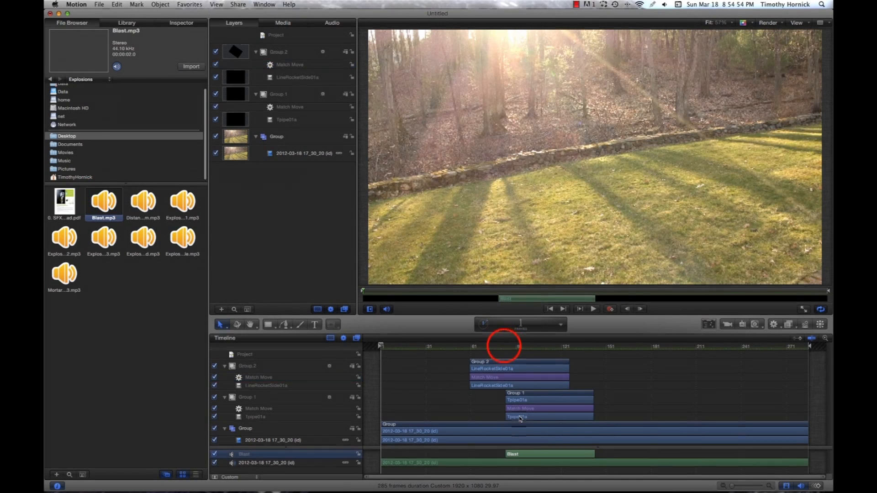
left_click_drag(506, 351, 464, 359)
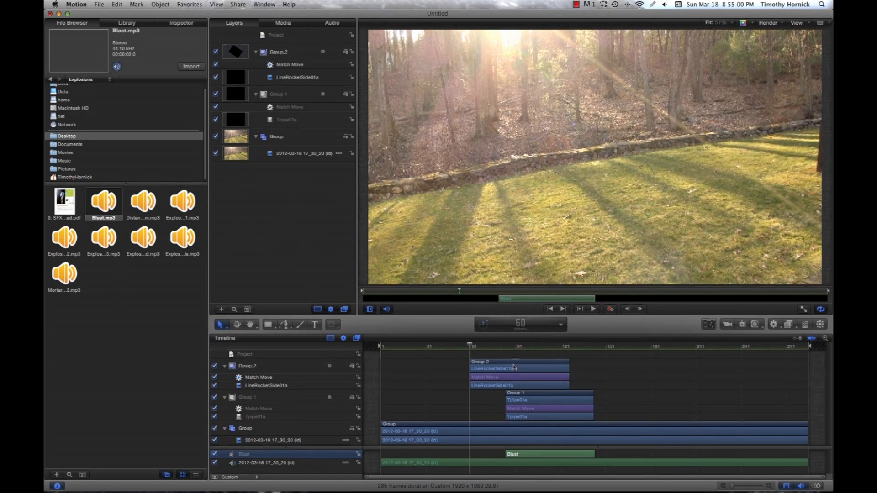
left_click(78, 136)
left_click(107, 275)
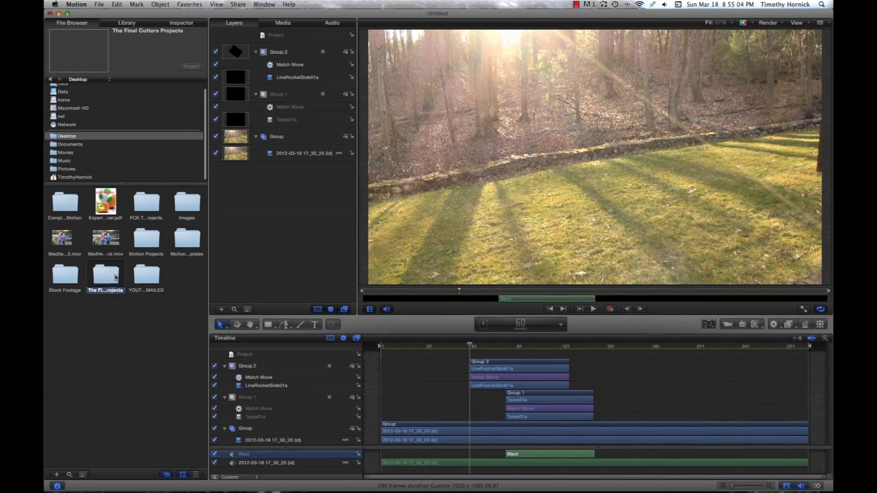
double_click(107, 275)
left_click(108, 204)
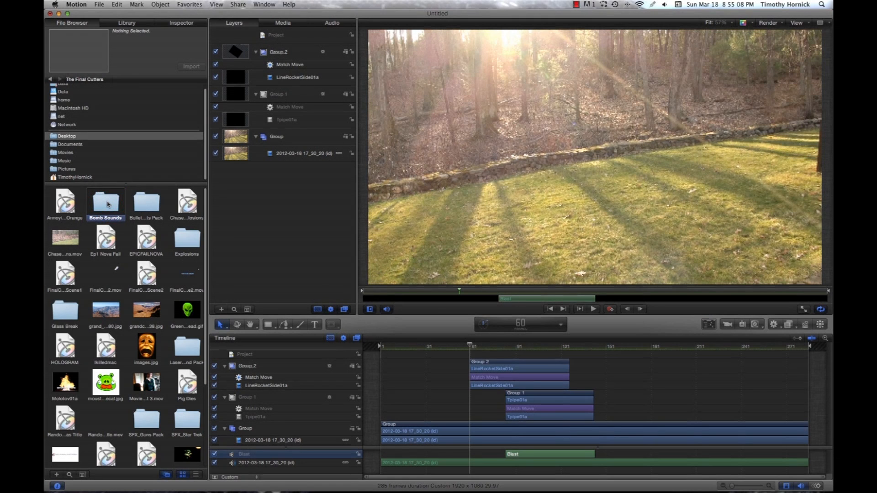
double_click(107, 203)
Step: Add Missile Impact.mp3 to the audio tracks at frame 60 and trim its end to frame 85, where the explosion begins
left_click_drag(62, 315, 310, 414)
left_click(64, 320)
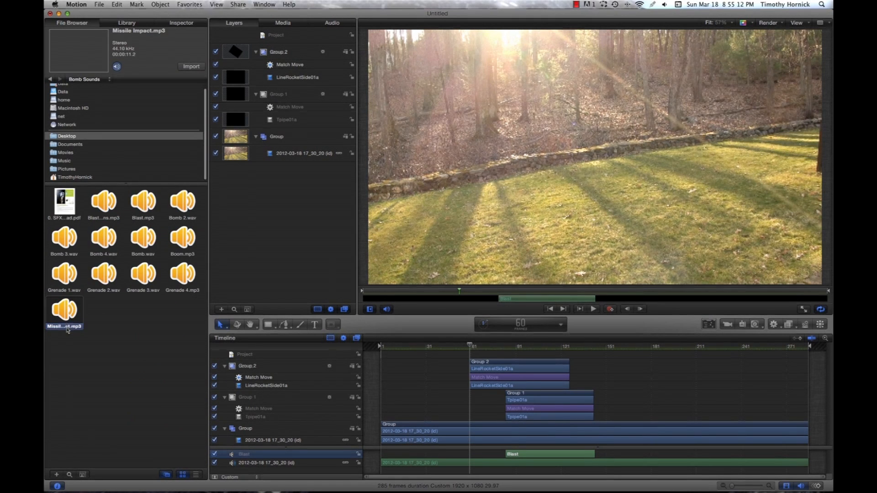
left_click_drag(63, 312, 477, 454)
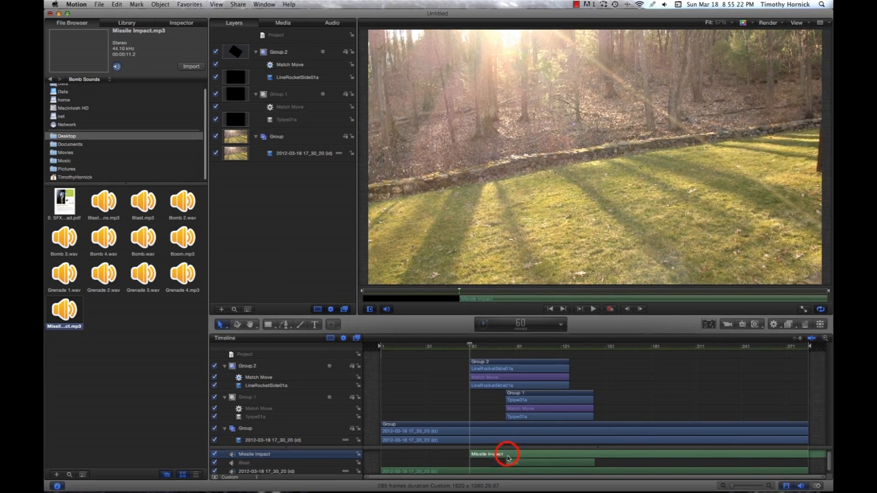
left_click_drag(469, 346, 508, 357)
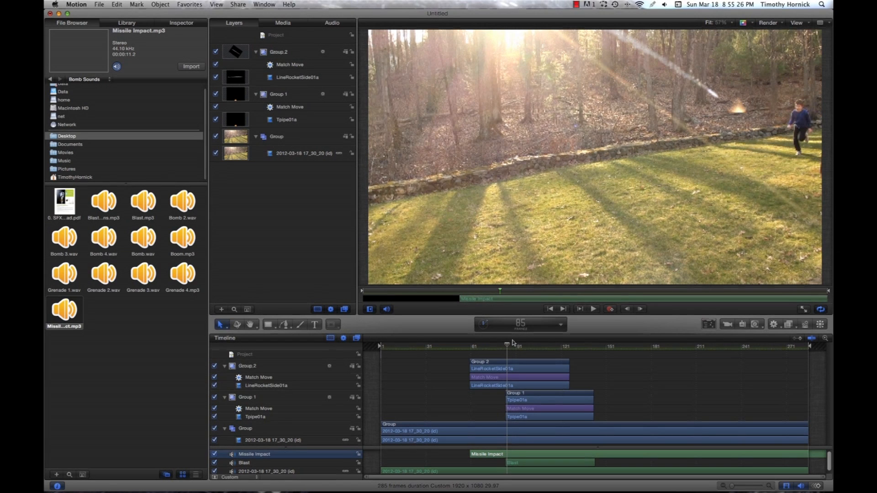
Step: Play the composite from the first frame to check the sound effects, and scrub through the footage after the explosion
left_click_drag(479, 347, 366, 345)
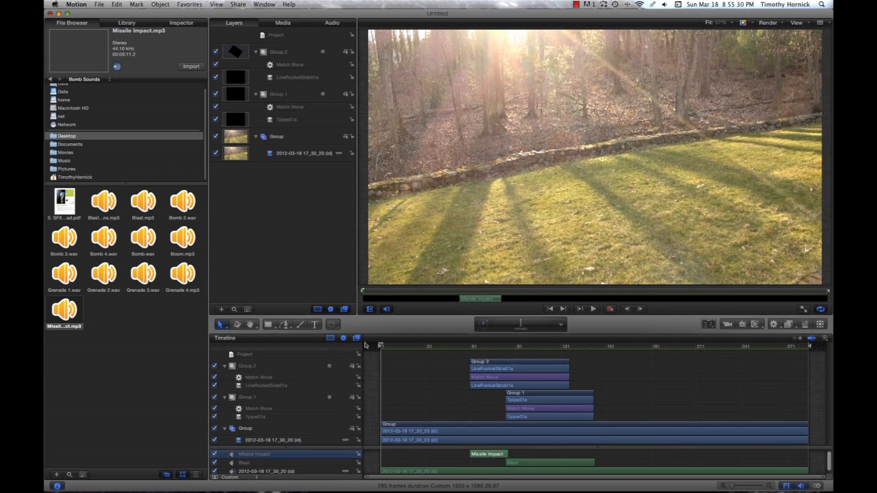
key("space")
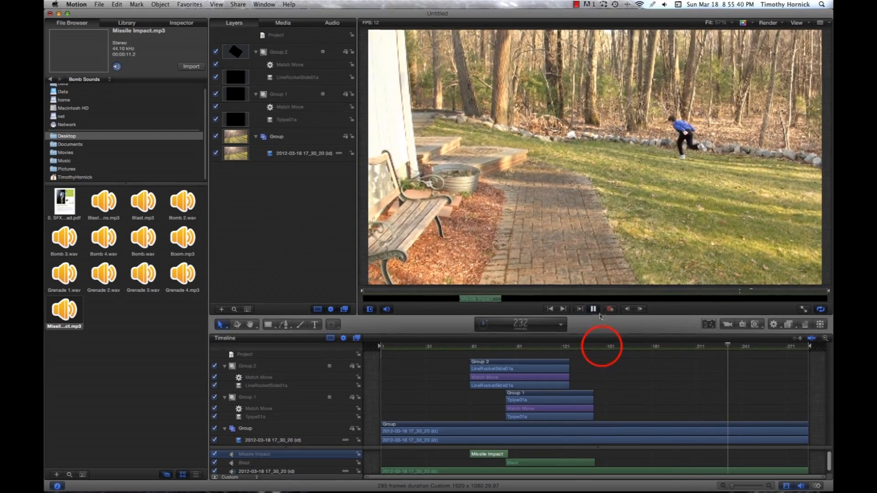
left_click_drag(602, 347, 668, 347)
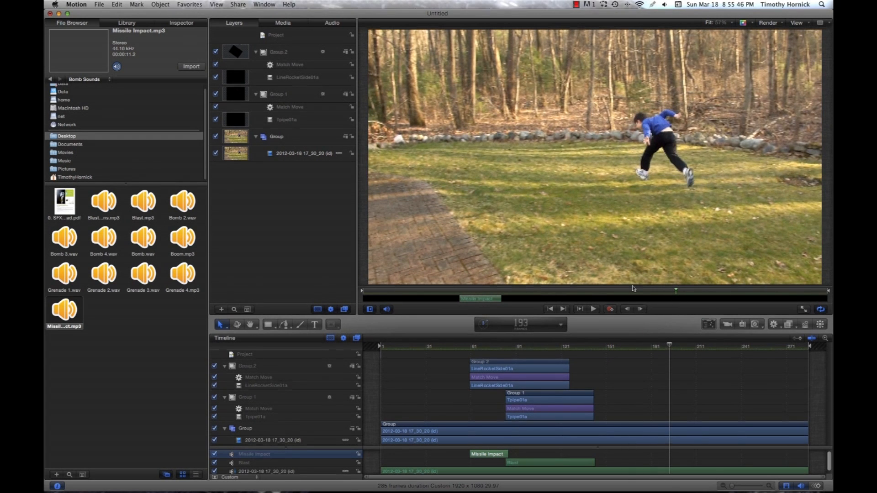
left_click_drag(670, 345, 683, 345)
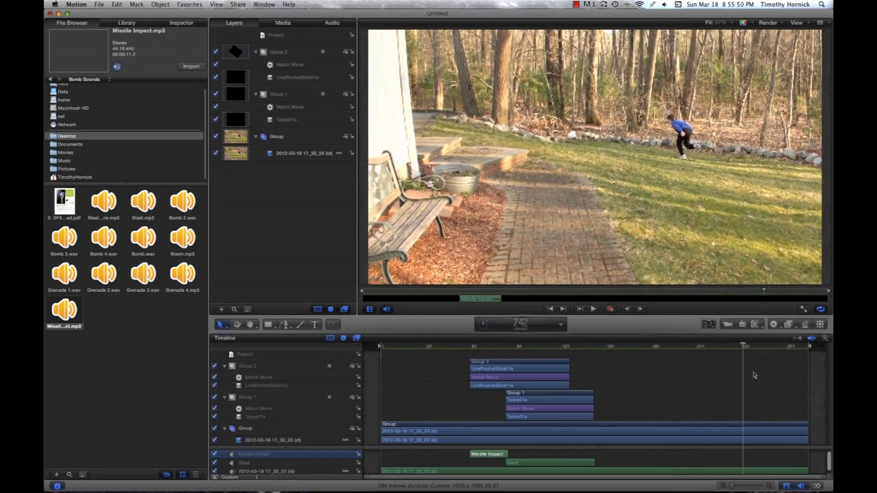